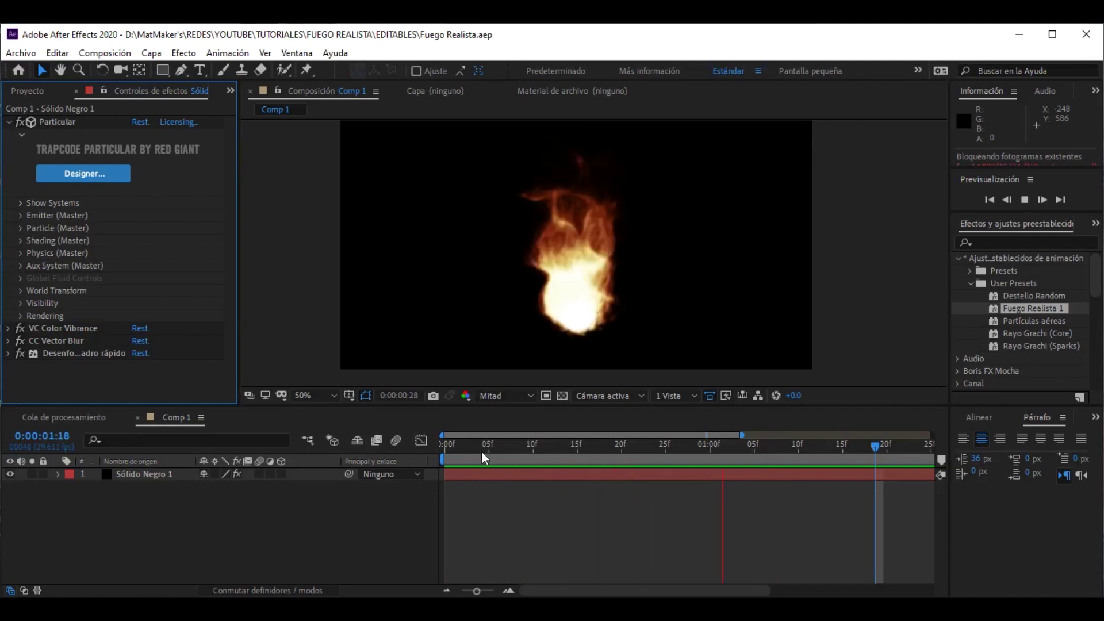
- Preview the existing fire animation and stop at frame 14
{"action": "left_click", "coordinate": [486, 454]}
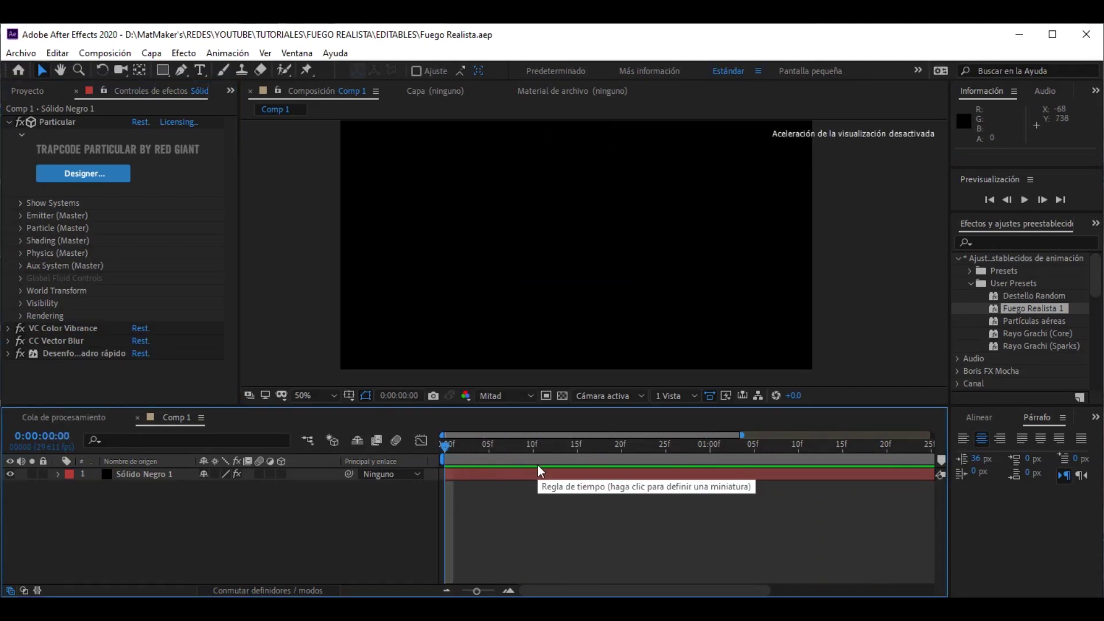
{"action": "key", "text": "space"}
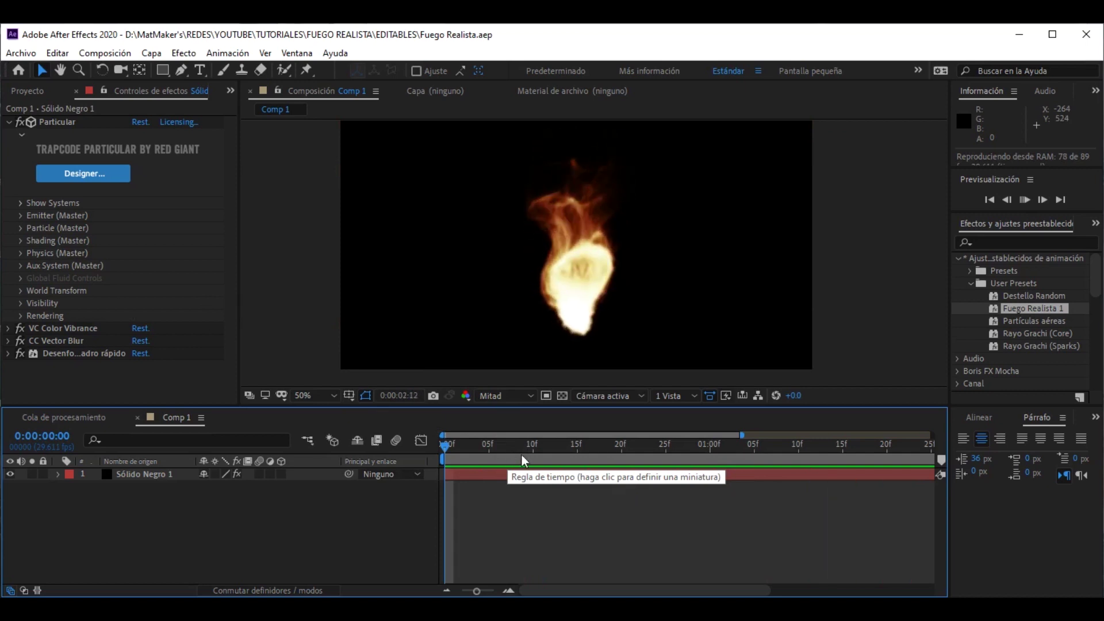
{"action": "key", "text": "space"}
{"action": "left_click", "coordinate": [568, 444]}
- Create a new composition named 'Fuego'
{"action": "left_click", "coordinate": [27, 90]}
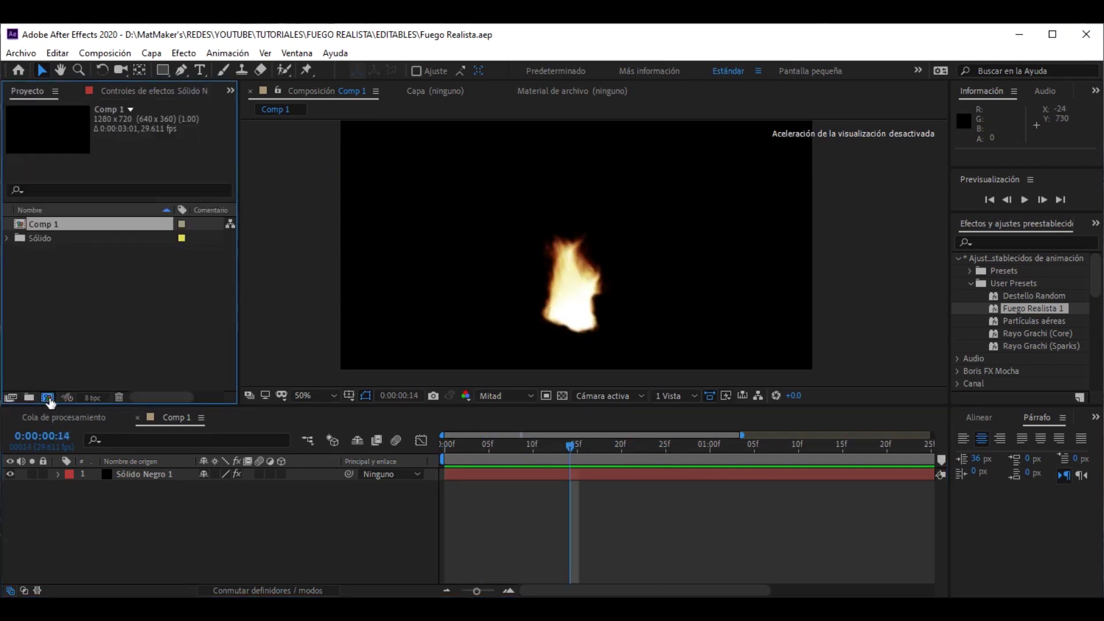
{"action": "left_click", "coordinate": [47, 398]}
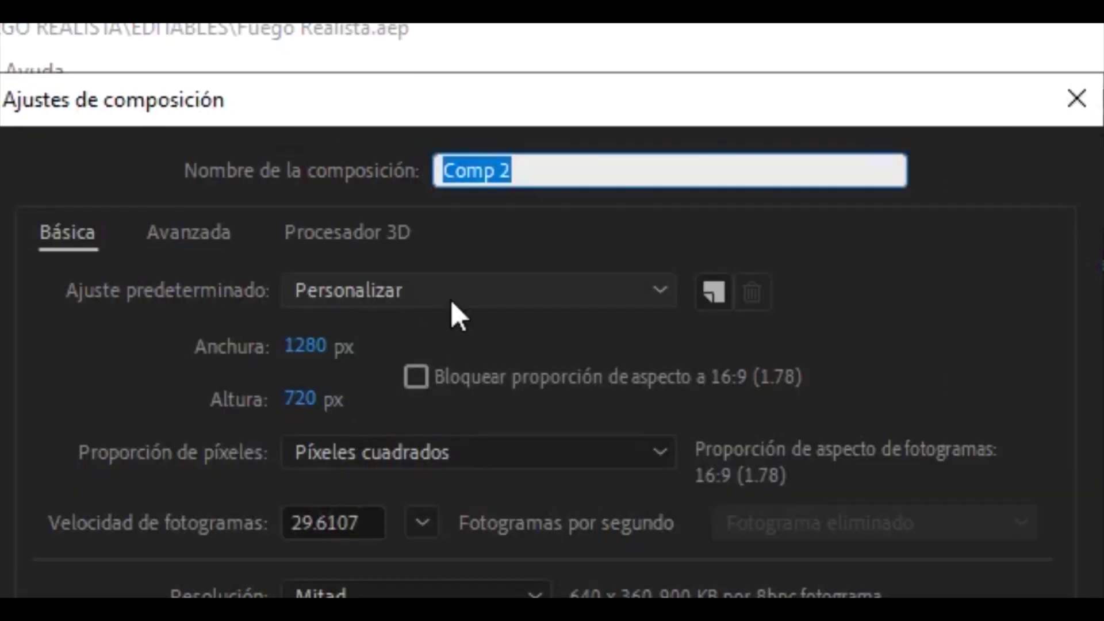
{"action": "type", "text": "Furgio"}
{"action": "key", "text": "BackSpace"}
{"action": "key", "text": "BackSpace"}
{"action": "key", "text": "BackSpace"}
{"action": "type", "text": "go"}
{"action": "key", "text": "Return"}
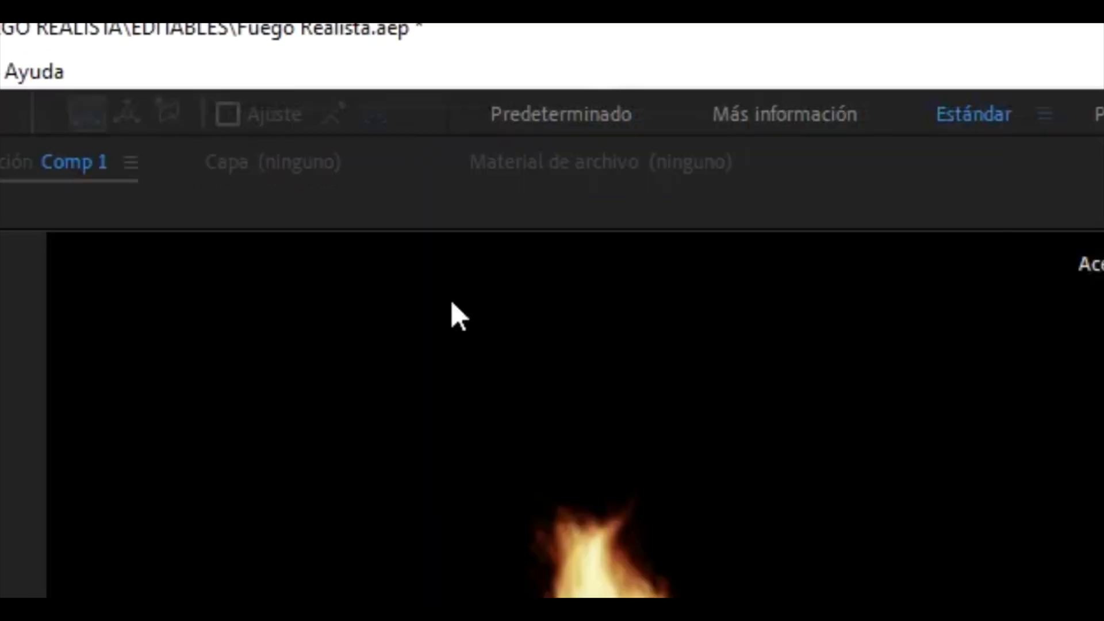
- Add a black solid layer to the Fuego composition
{"action": "right_click", "coordinate": [160, 509]}
{"action": "mouse_move", "coordinate": [284, 352]}
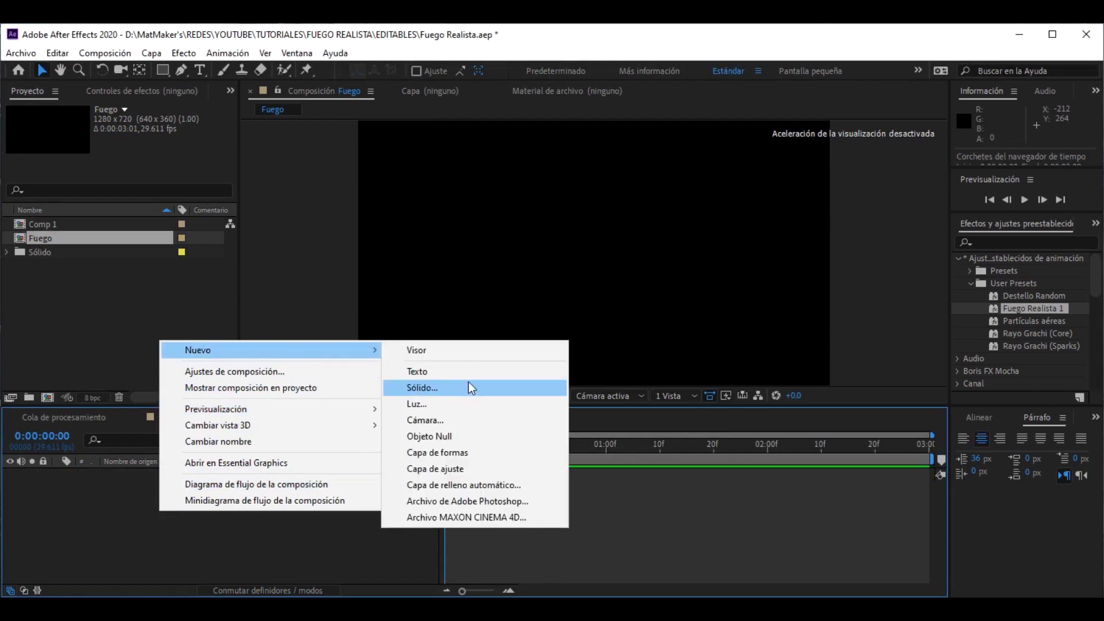
{"action": "left_click", "coordinate": [468, 383]}
{"action": "left_click", "coordinate": [566, 509]}
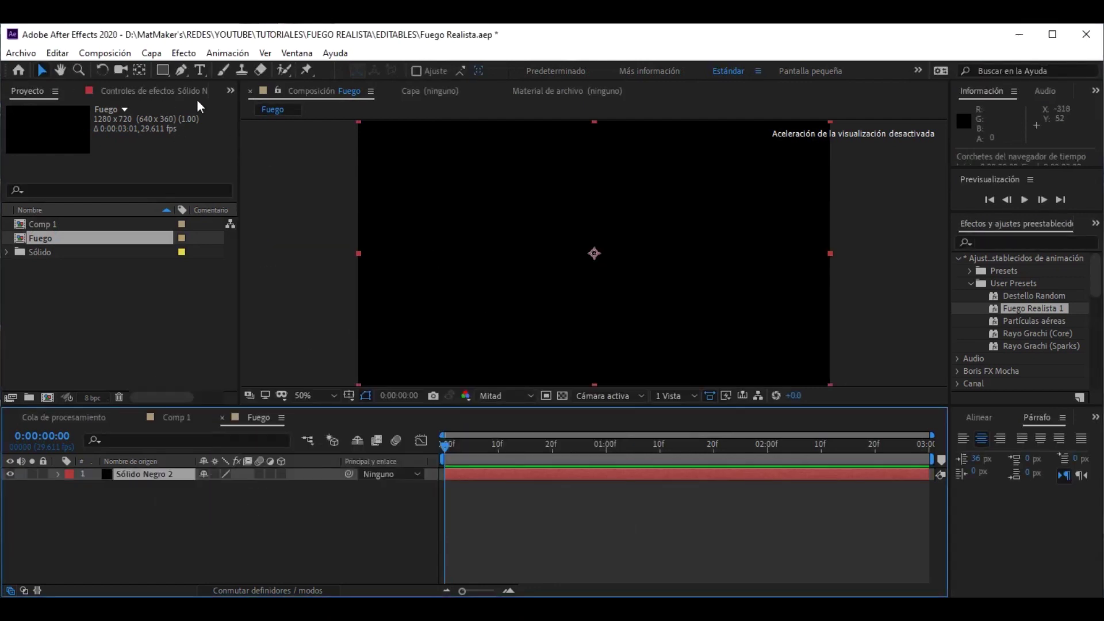
- Apply Trapcode Particular to the black solid and reveal its emitter settings
{"action": "left_click", "coordinate": [1029, 241]}
{"action": "type", "text": "trap"}
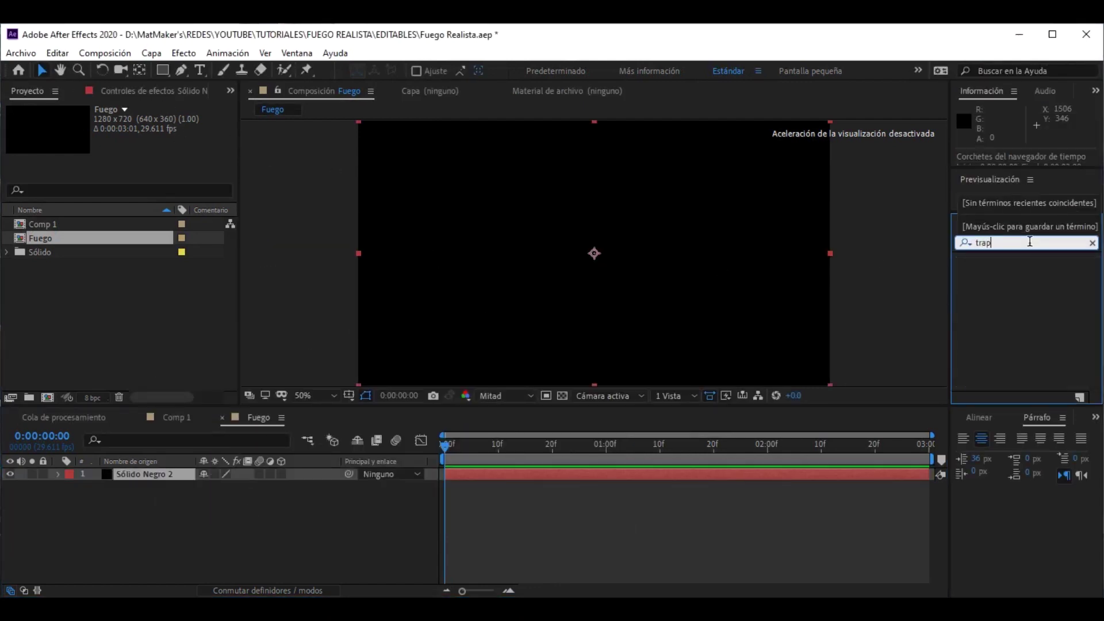
{"action": "left_click_drag", "start_coordinate": [446, 450], "coordinate": [702, 454]}
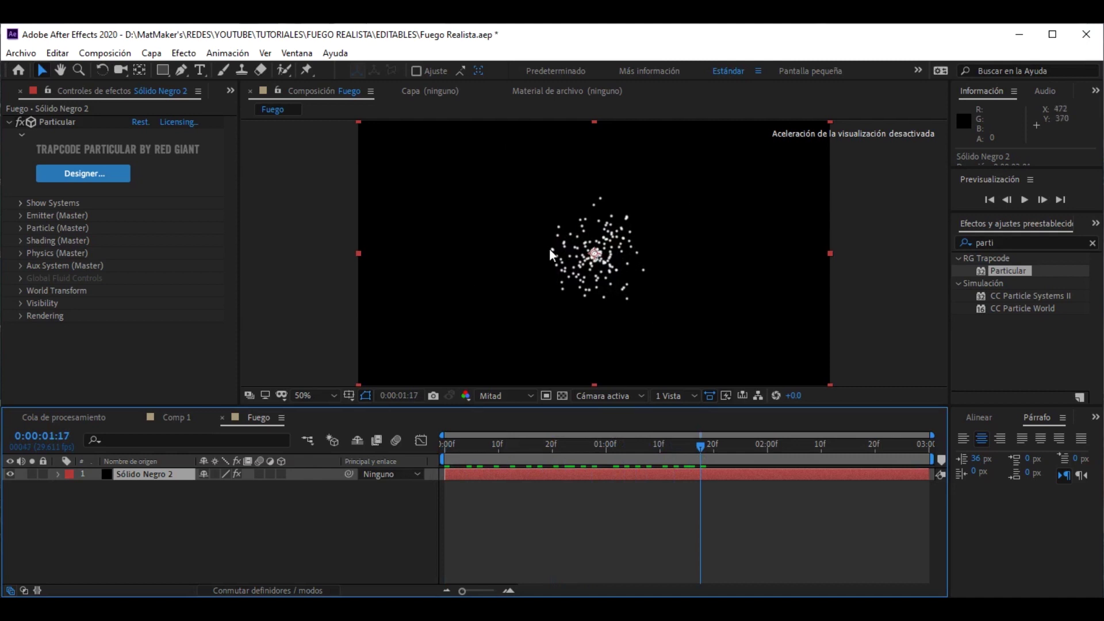
{"action": "left_click", "coordinate": [21, 216]}
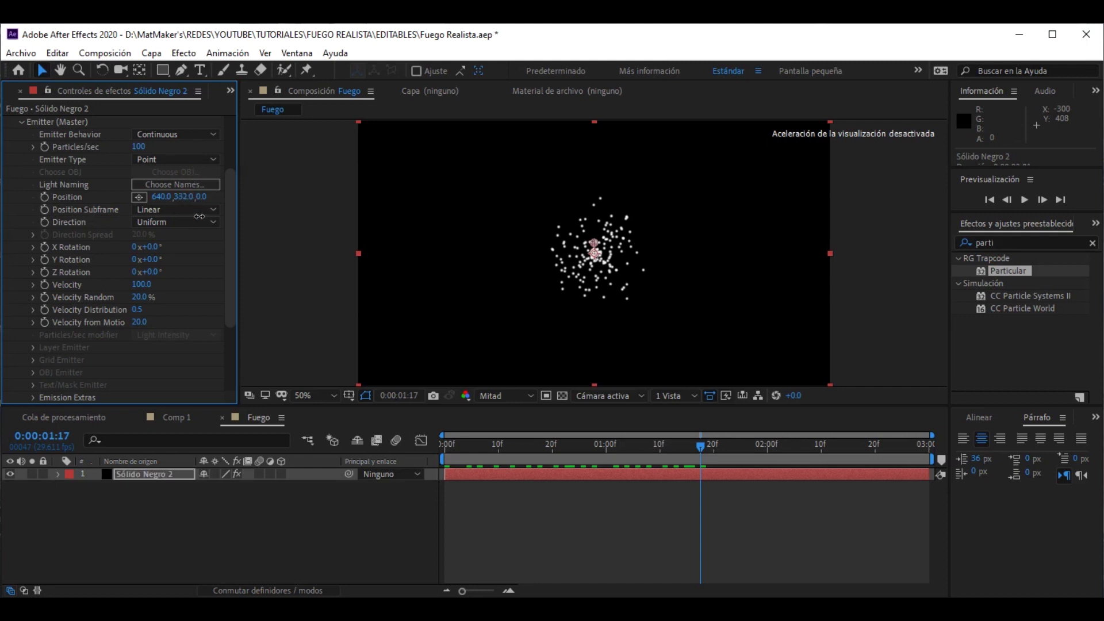
- Move the emitter to 640, 592 and set 50000 particles/sec at velocity 150
{"action": "left_click_drag", "start_coordinate": [192, 197], "coordinate": [140, 150]}
{"action": "left_click", "coordinate": [140, 147]}
{"action": "type", "text": "50000"}
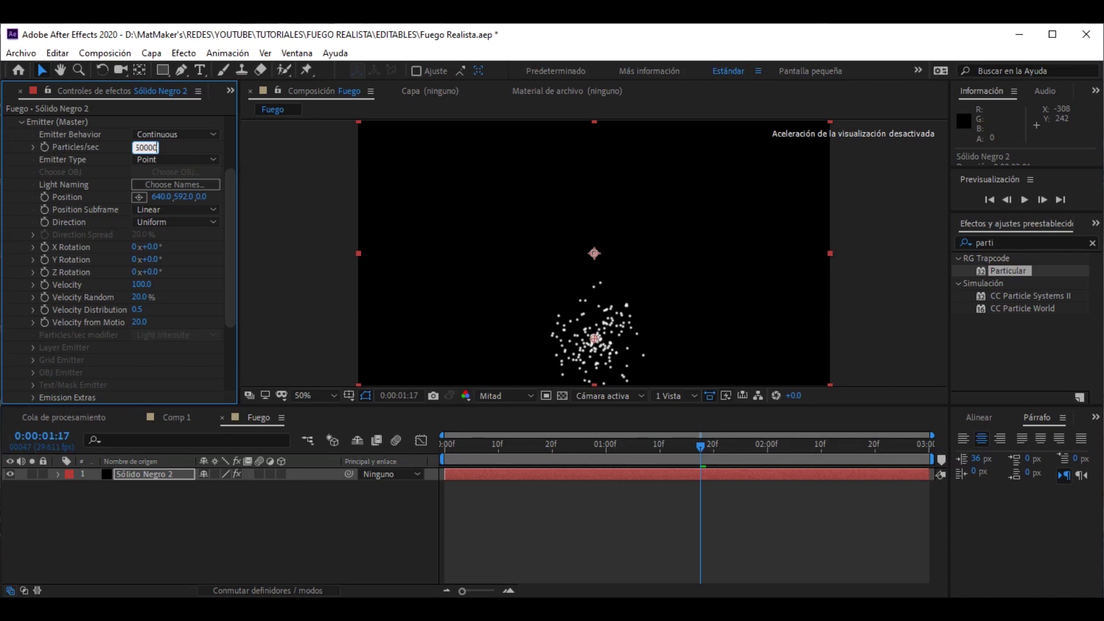
{"action": "key", "text": "Return"}
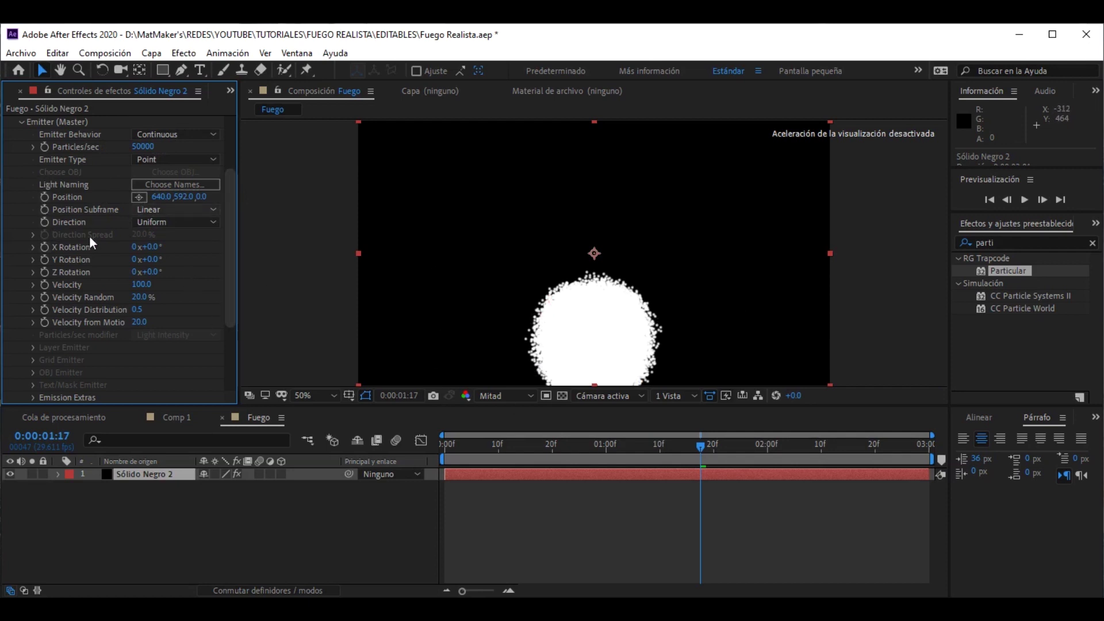
{"action": "left_click", "coordinate": [142, 285]}
{"action": "type", "text": "150"}
{"action": "key", "text": "Return"}
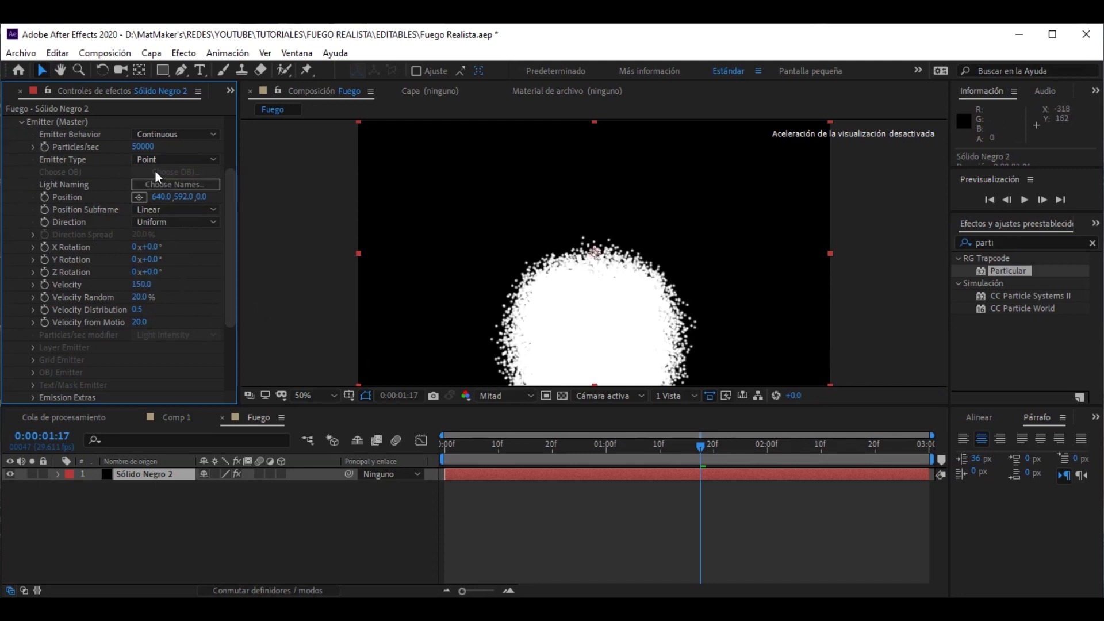
{"action": "left_click", "coordinate": [21, 122]}
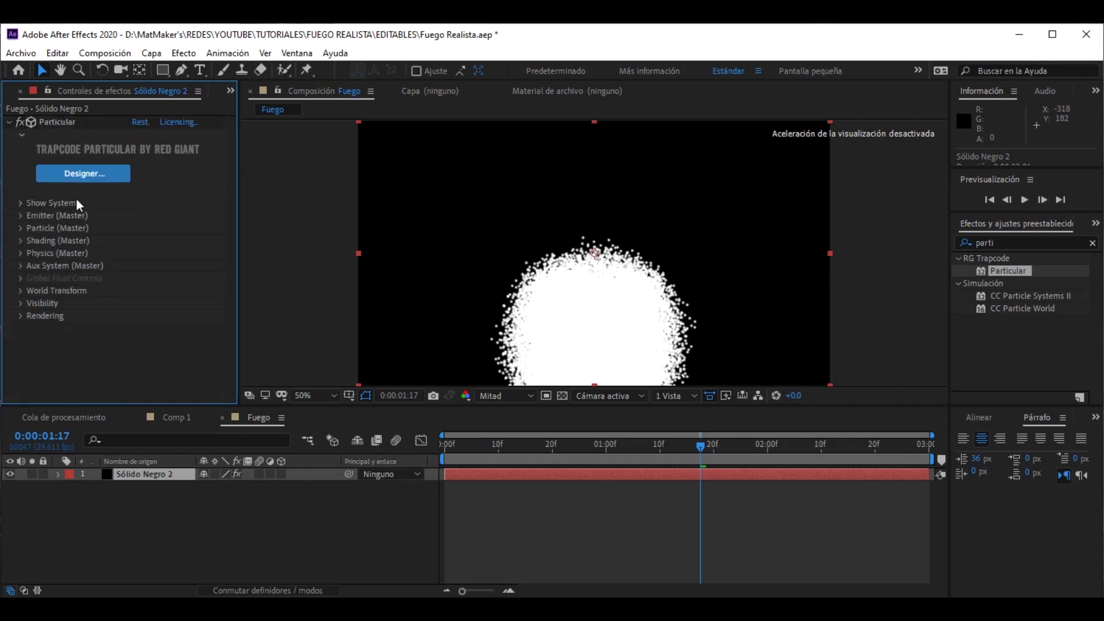
- Set the particle Life to 1.5 seconds
{"action": "left_click", "coordinate": [22, 227]}
{"action": "scroll", "coordinate": [120, 233], "scroll_direction": "down", "scroll_amount": 4}
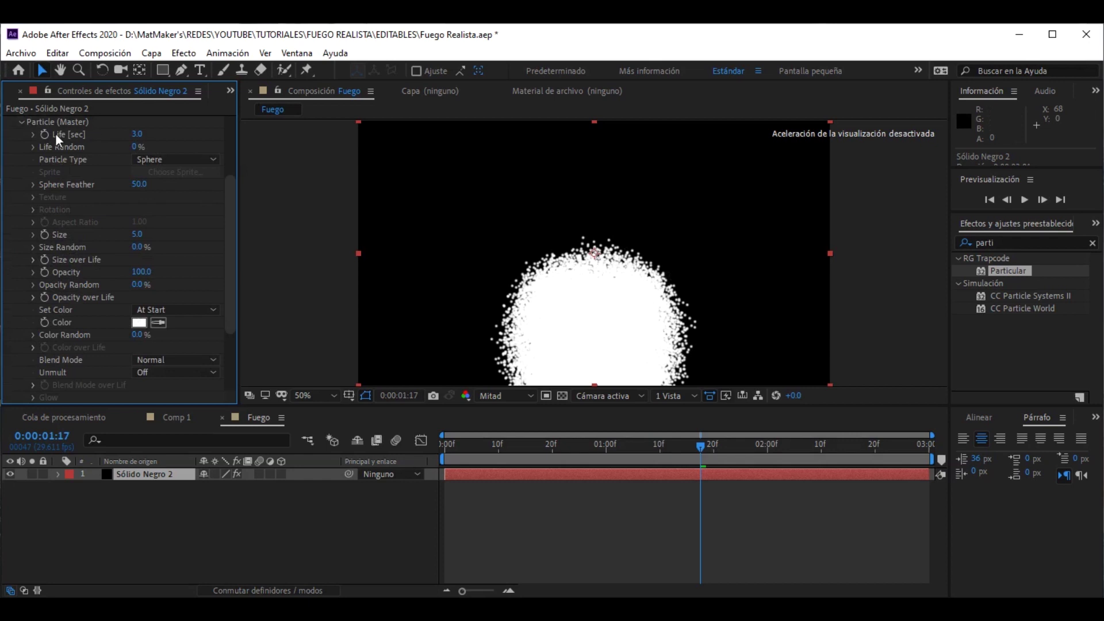
{"action": "left_click", "coordinate": [140, 134]}
{"action": "type", "text": "1.5"}
{"action": "key", "text": "Return"}
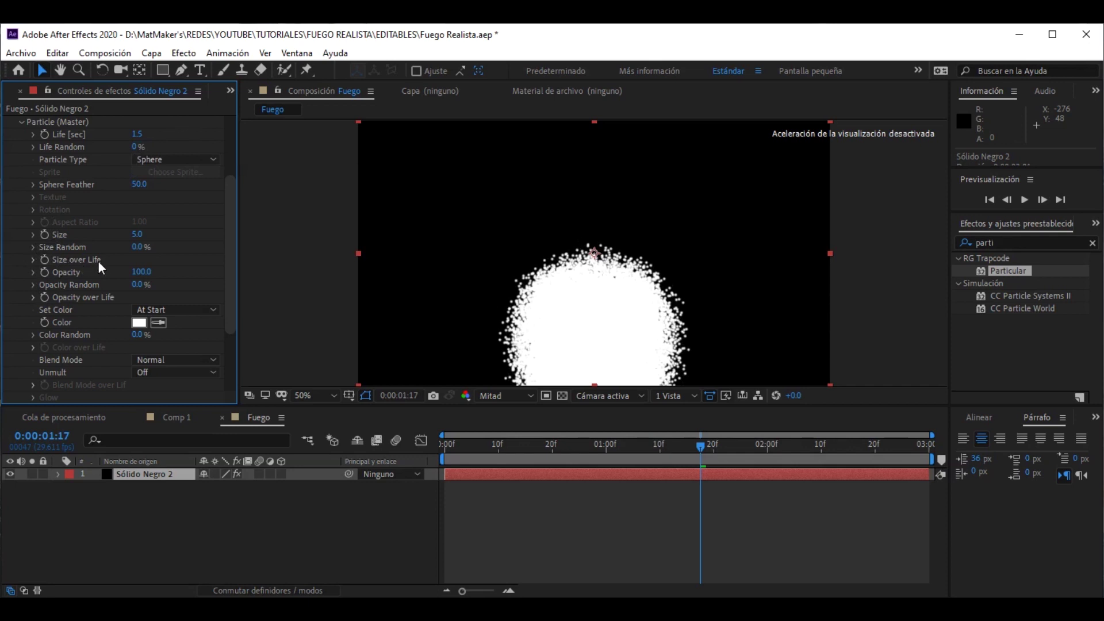
- Apply presets so particles shrink via Size over Life and fade via Opacity over Life
{"action": "left_click", "coordinate": [33, 261]}
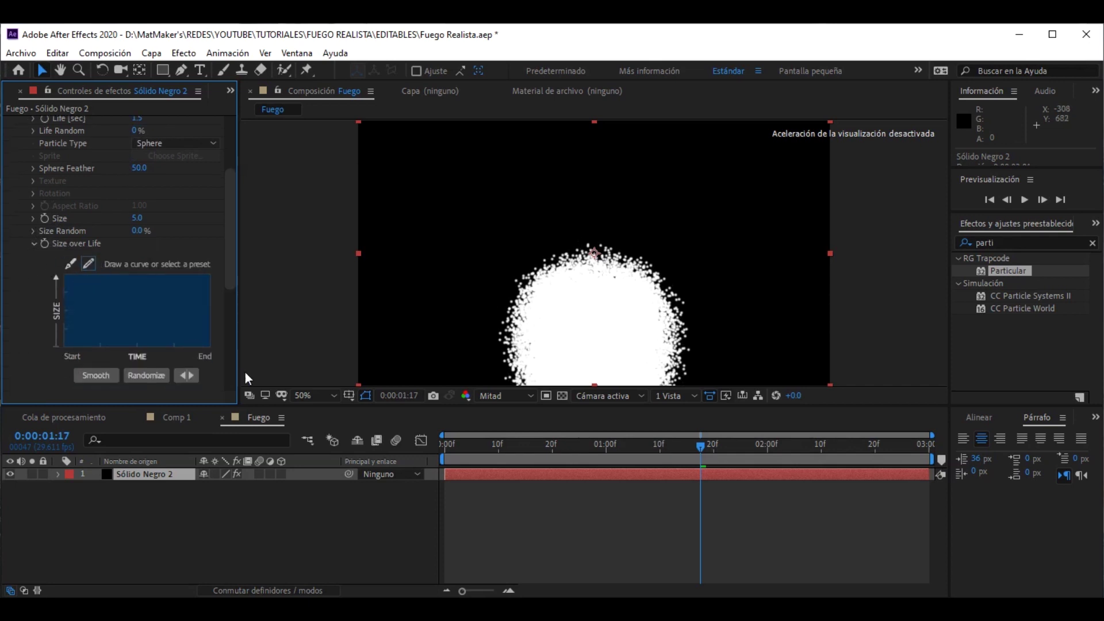
{"action": "left_click_drag", "start_coordinate": [239, 375], "coordinate": [297, 374]}
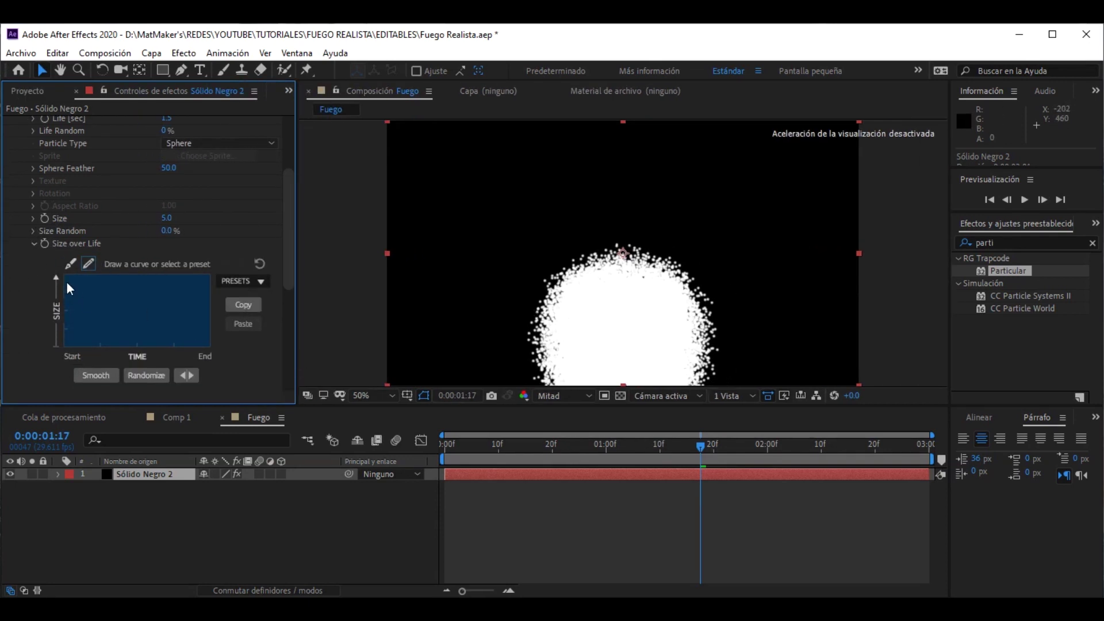
{"action": "left_click", "coordinate": [239, 279]}
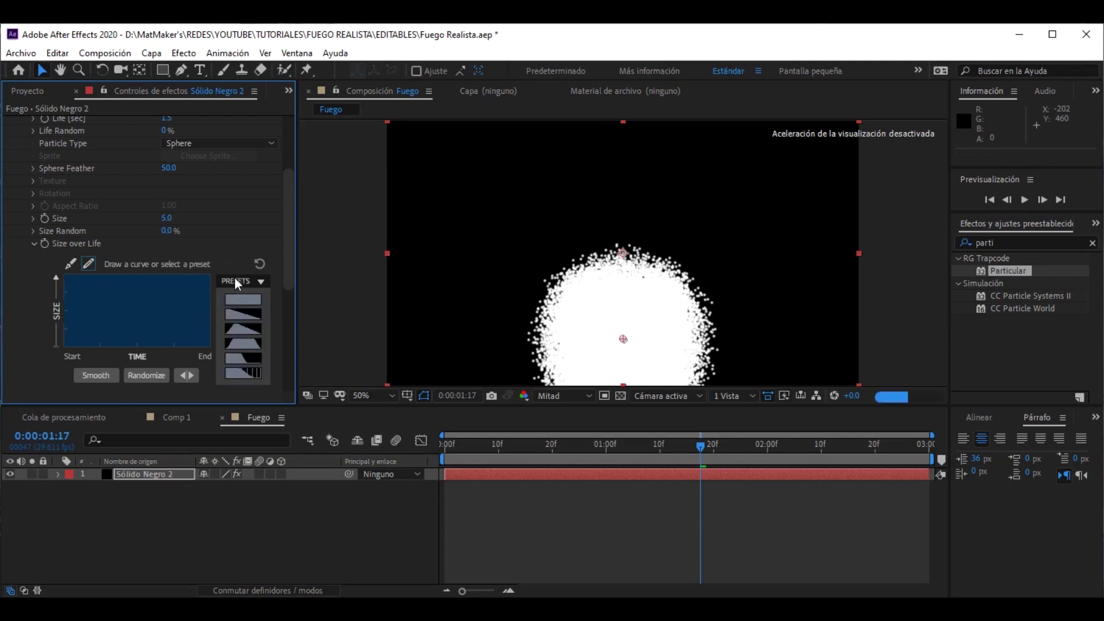
{"action": "left_click", "coordinate": [254, 317]}
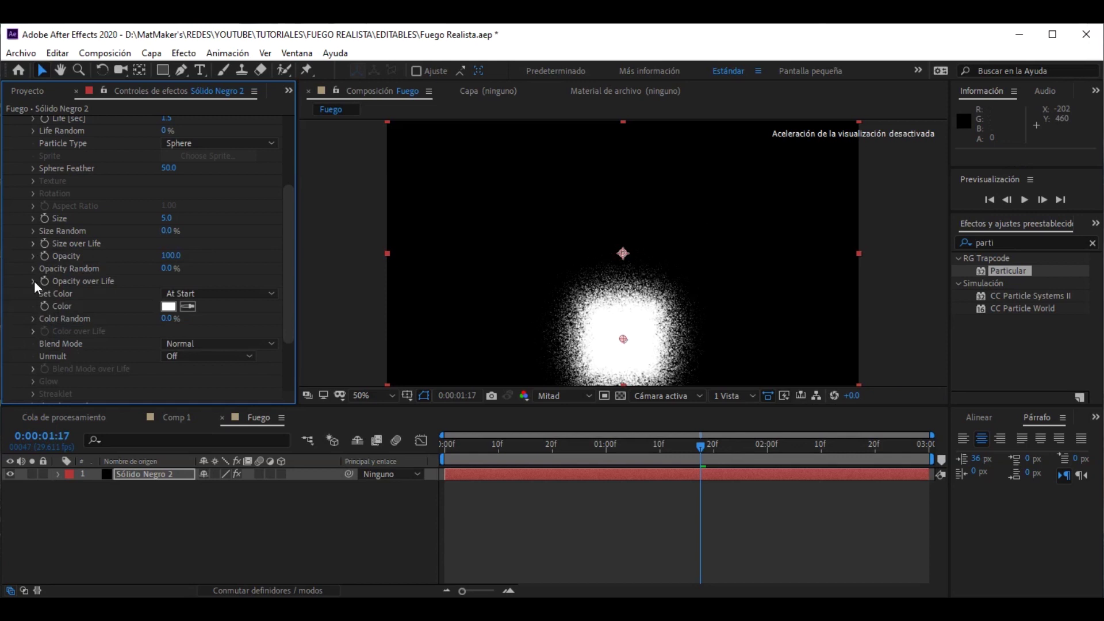
{"action": "left_click", "coordinate": [34, 281]}
{"action": "left_click", "coordinate": [241, 280]}
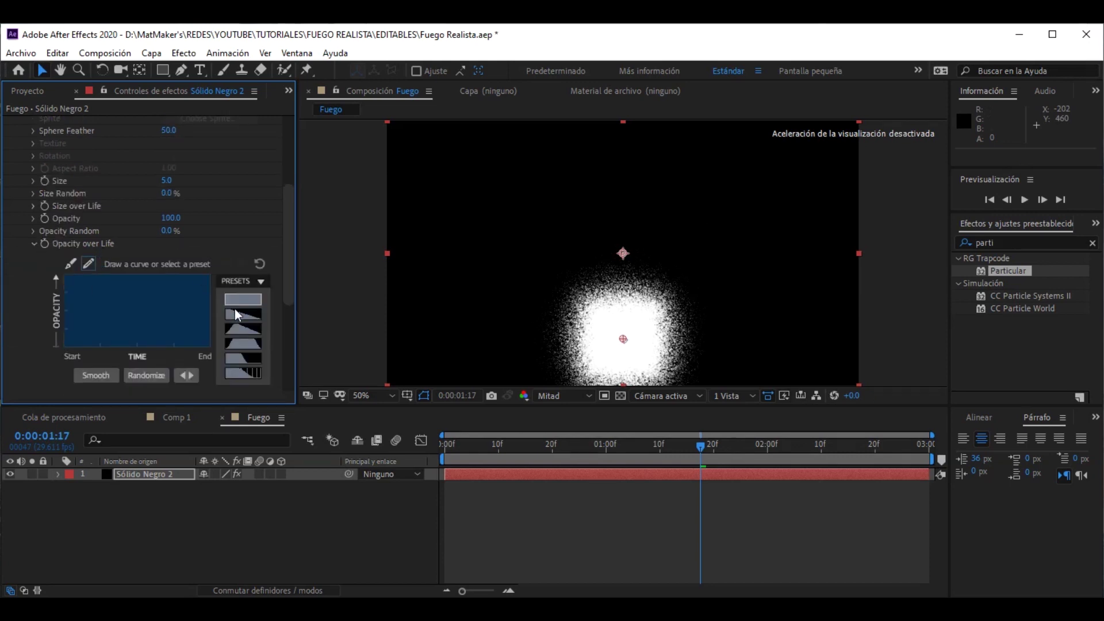
{"action": "left_click", "coordinate": [244, 322]}
{"action": "scroll", "coordinate": [26, 140], "scroll_direction": "up", "scroll_amount": 2}
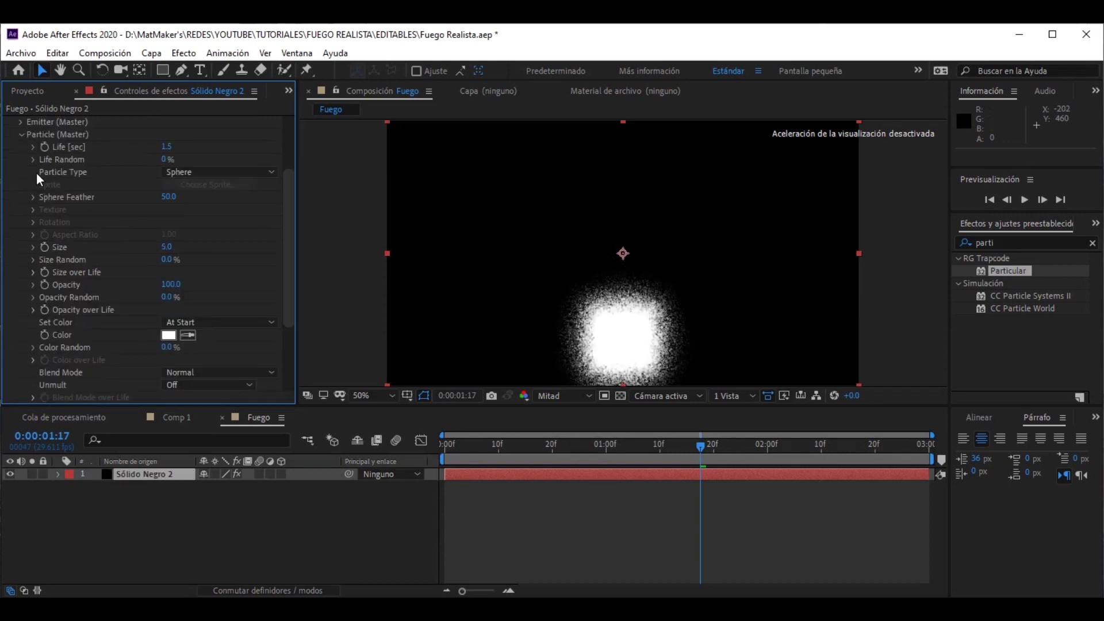
{"action": "left_click", "coordinate": [22, 134]}
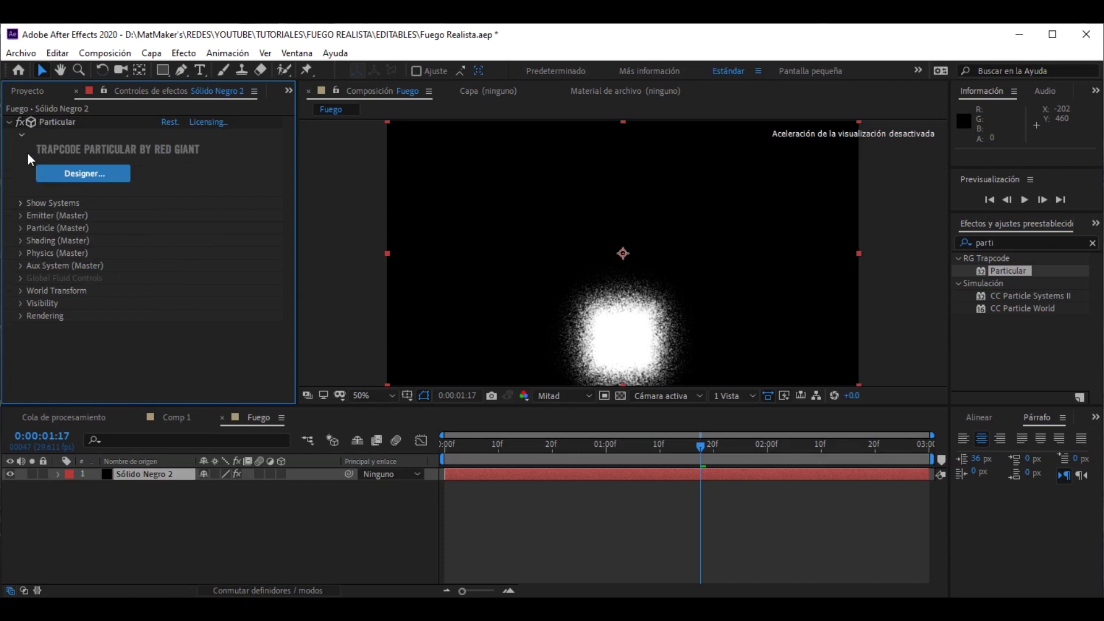
{"action": "left_click", "coordinate": [21, 253]}
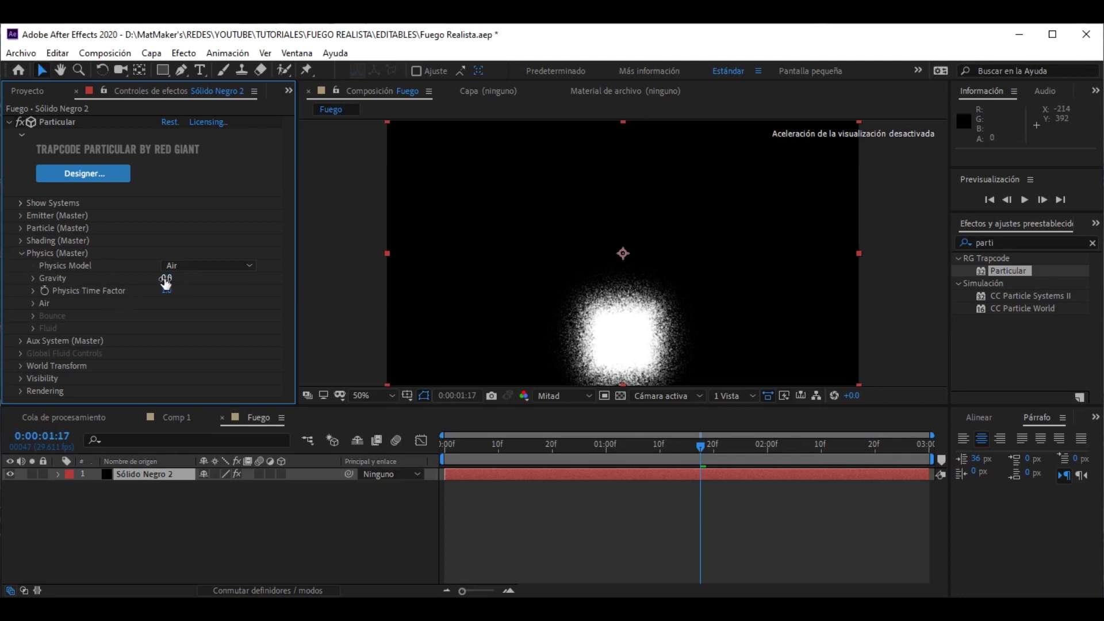
- Set Physics Gravity to -500 so the particles rise
{"action": "left_click", "coordinate": [165, 278]}
{"action": "type", "text": "-500"}
{"action": "key", "text": "Return"}
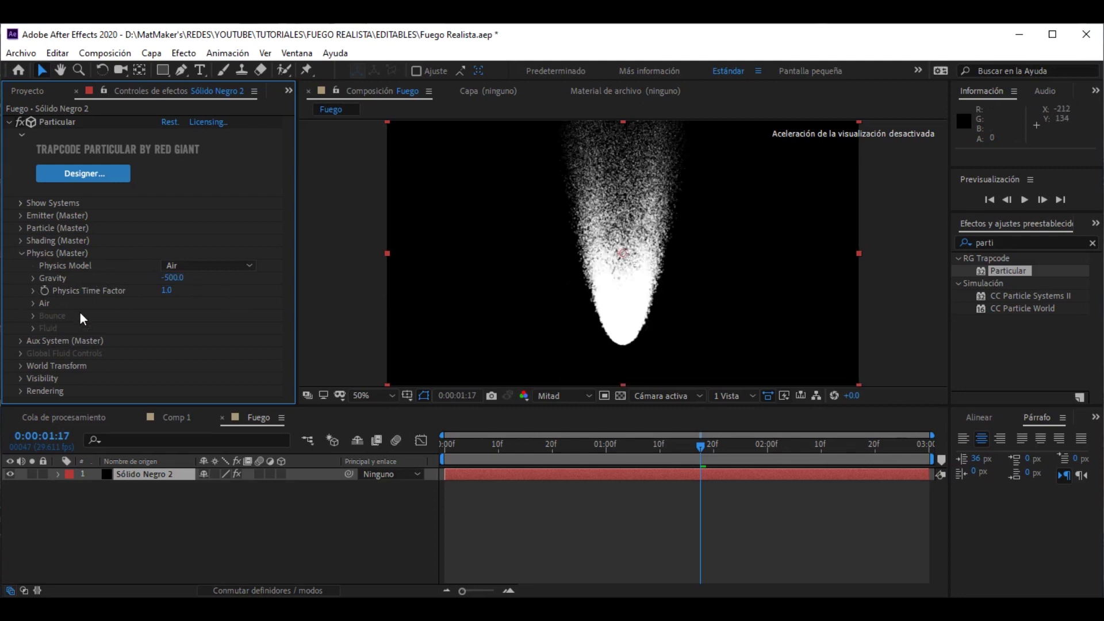
{"action": "left_click", "coordinate": [33, 303]}
- Set Turbulence Field Affect Position to 500, then 250, and scrub back to review
{"action": "scroll", "coordinate": [43, 332], "scroll_direction": "down", "scroll_amount": 3}
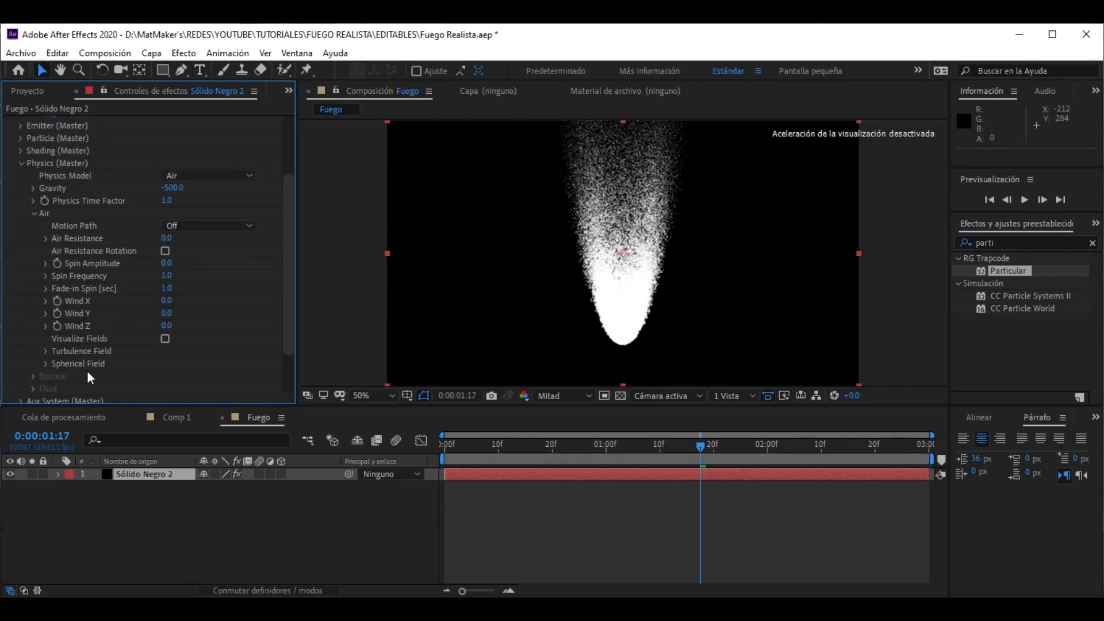
{"action": "left_click", "coordinate": [45, 350]}
{"action": "scroll", "coordinate": [207, 311], "scroll_direction": "down", "scroll_amount": 5}
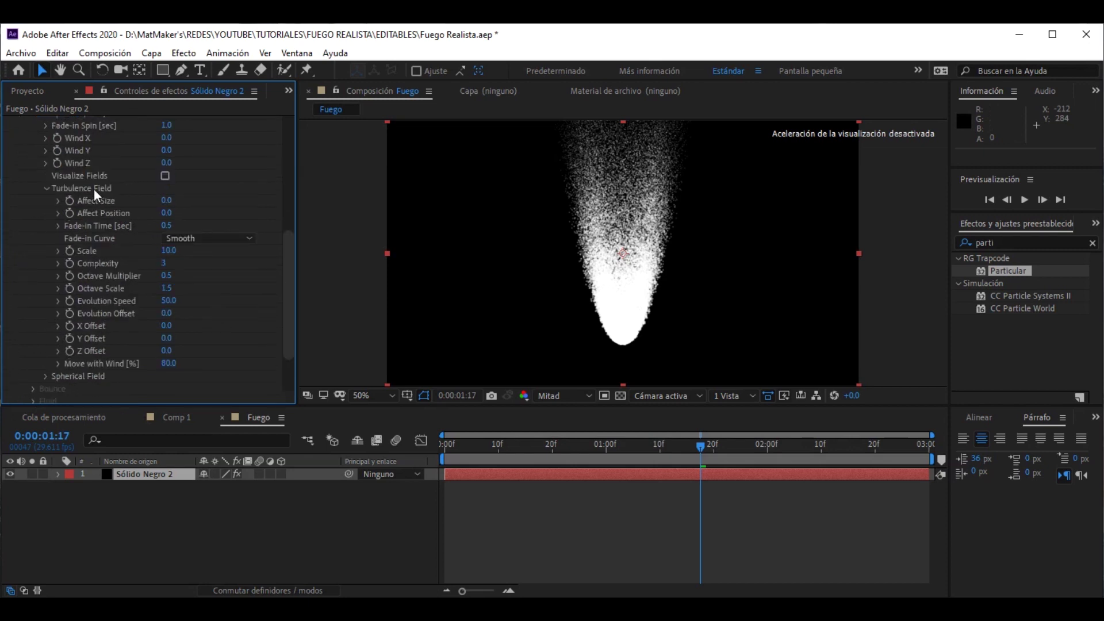
{"action": "left_click", "coordinate": [168, 214]}
{"action": "type", "text": "500"}
{"action": "key", "text": "Return"}
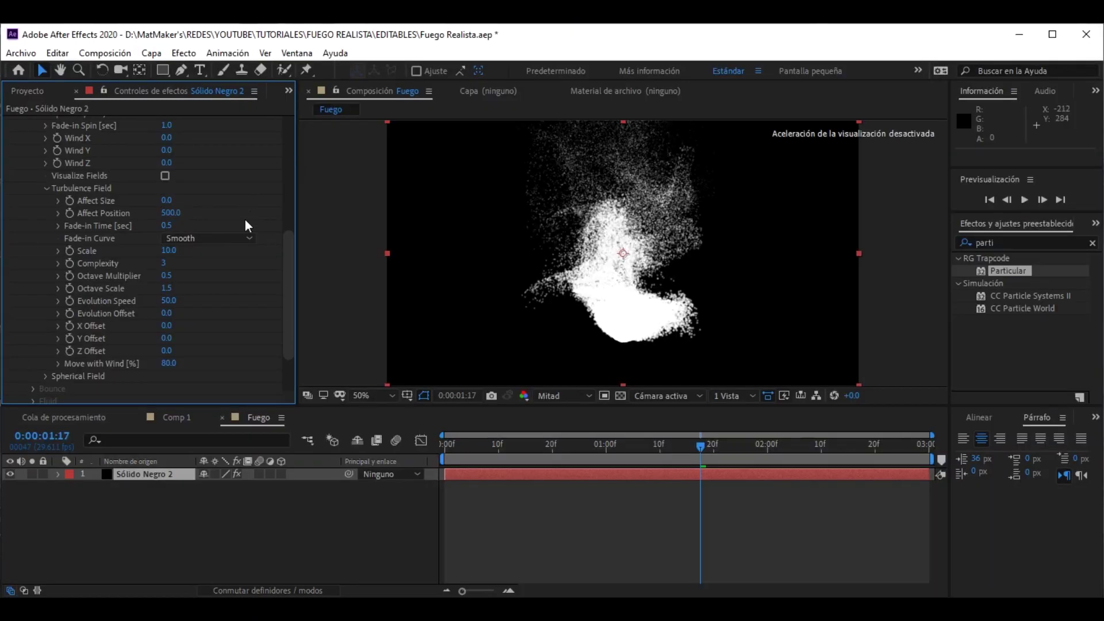
{"action": "left_click", "coordinate": [173, 213]}
{"action": "type", "text": "250"}
{"action": "key", "text": "Return"}
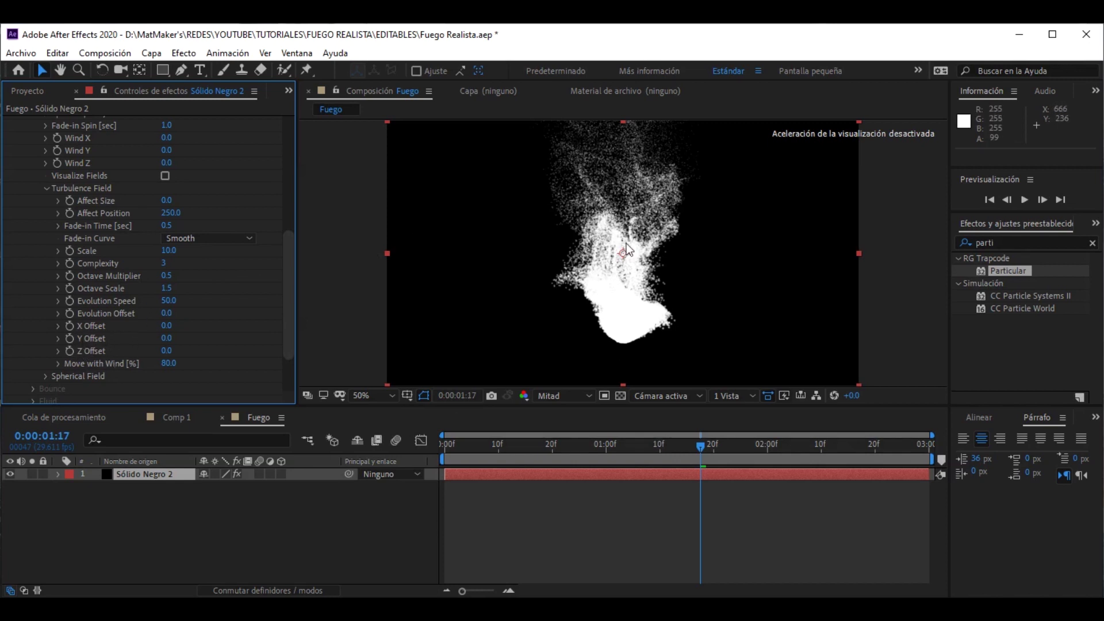
{"action": "mouse_move", "coordinate": [583, 452]}
{"action": "left_mouse_down"}
{"action": "mouse_move", "coordinate": [608, 454]}
{"action": "mouse_move", "coordinate": [395, 450]}
{"action": "left_mouse_up"}
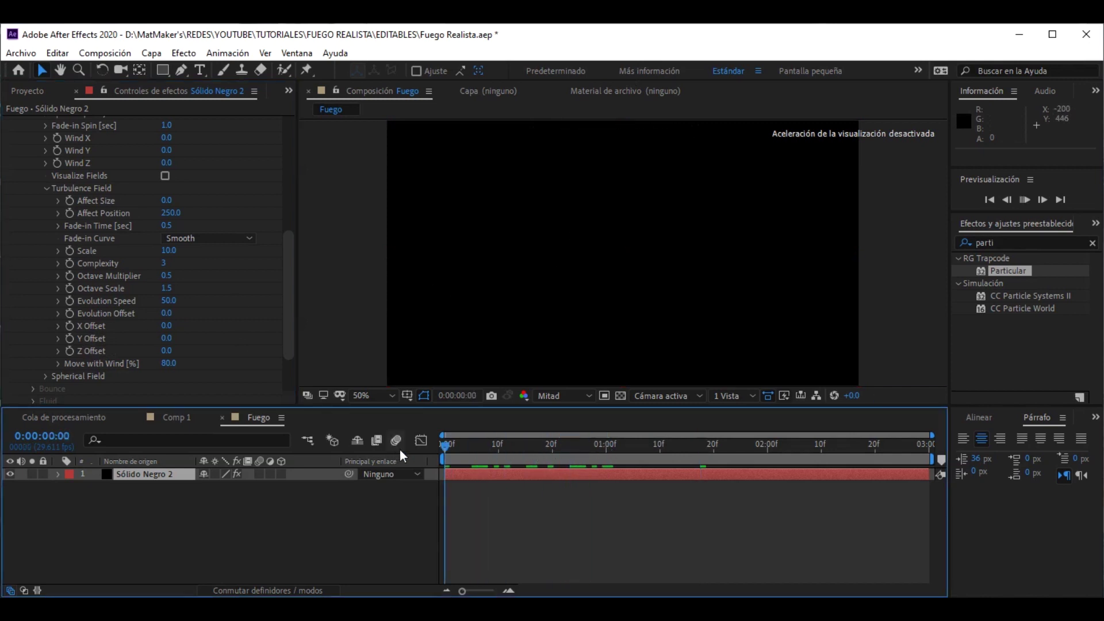
{"action": "key", "text": "space"}
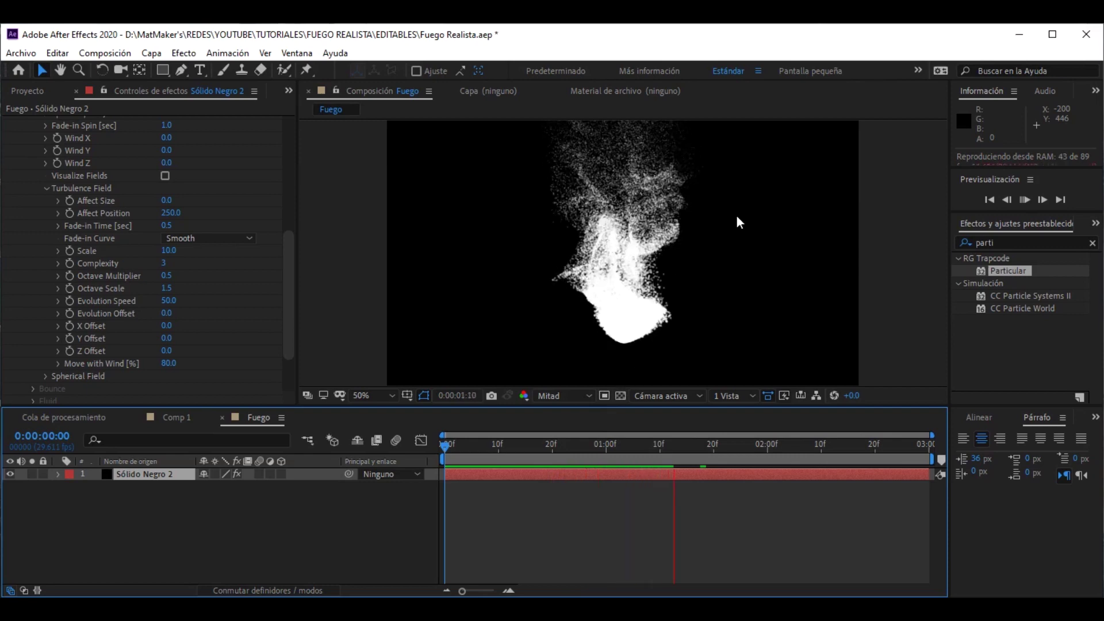
{"action": "left_click", "coordinate": [504, 449]}
{"action": "left_click_drag", "start_coordinate": [514, 450], "coordinate": [689, 451]}
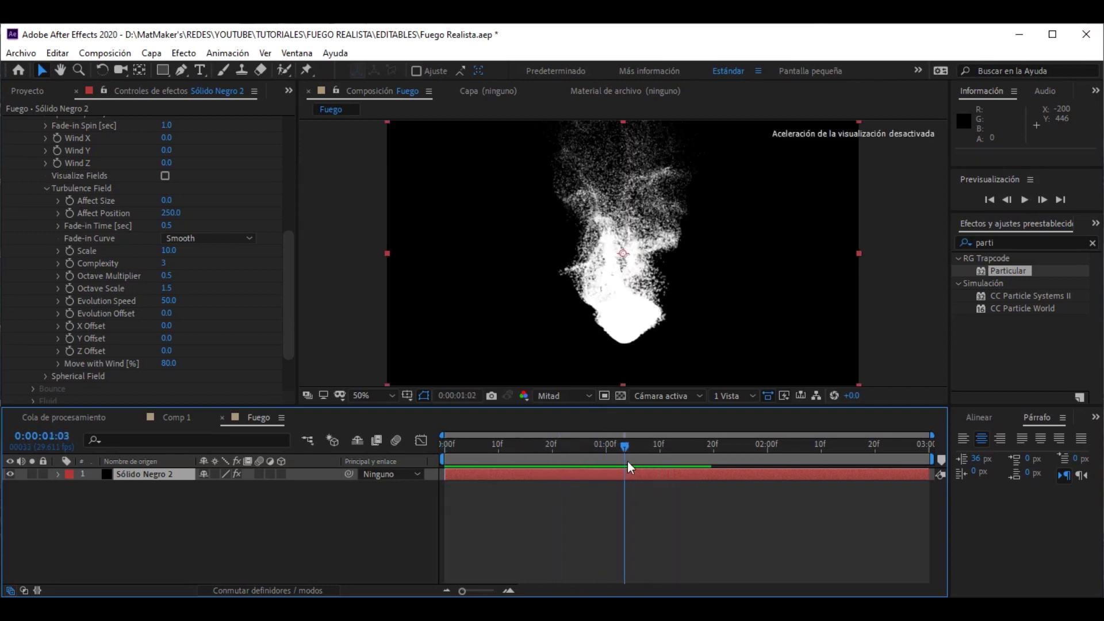
{"action": "mouse_move", "coordinate": [542, 449]}
{"action": "left_mouse_down"}
{"action": "mouse_move", "coordinate": [680, 446]}
{"action": "mouse_move", "coordinate": [692, 435]}
{"action": "mouse_move", "coordinate": [523, 451]}
{"action": "left_mouse_up"}
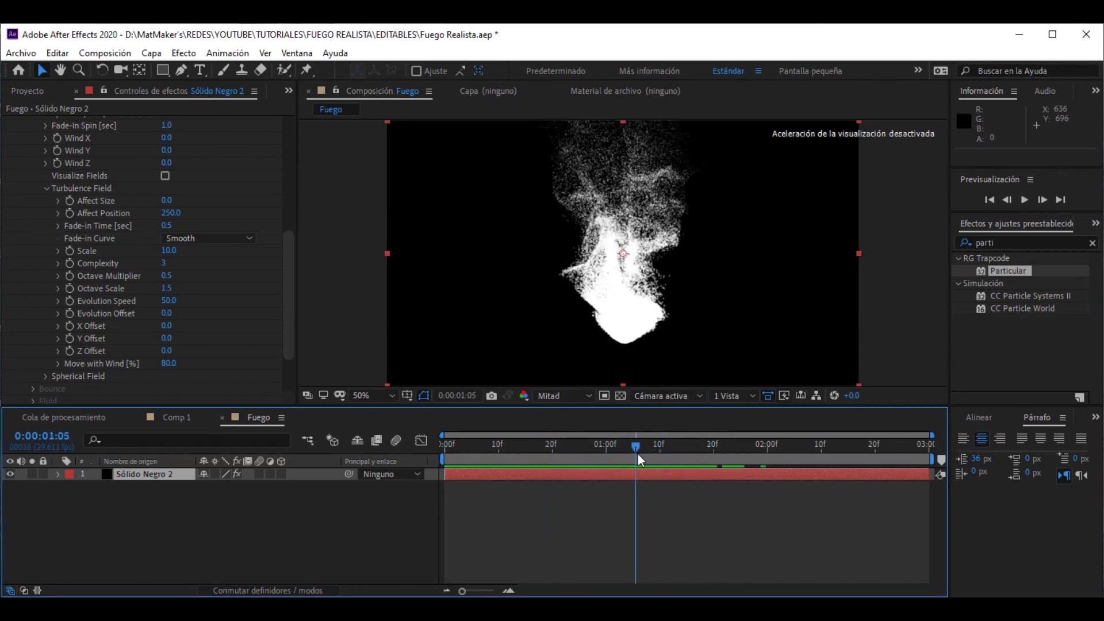
{"action": "left_click_drag", "start_coordinate": [522, 451], "coordinate": [667, 448]}
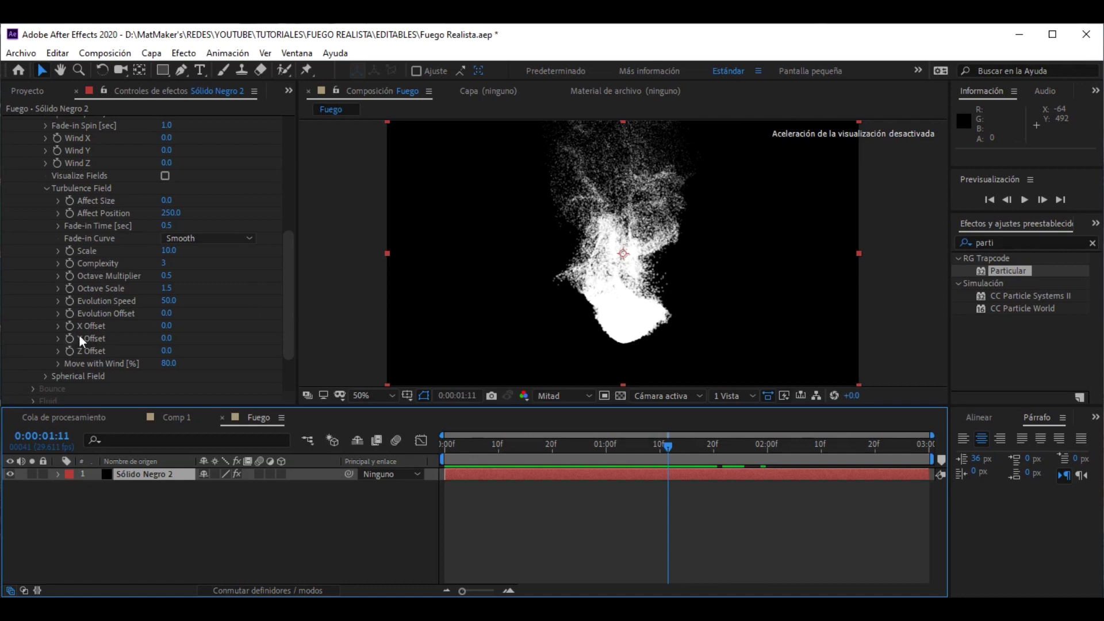
- Give the Turbulence Field Y Offset the expression time*-500
{"action": "type", "text": "effect(\"Particular\")(173)"}
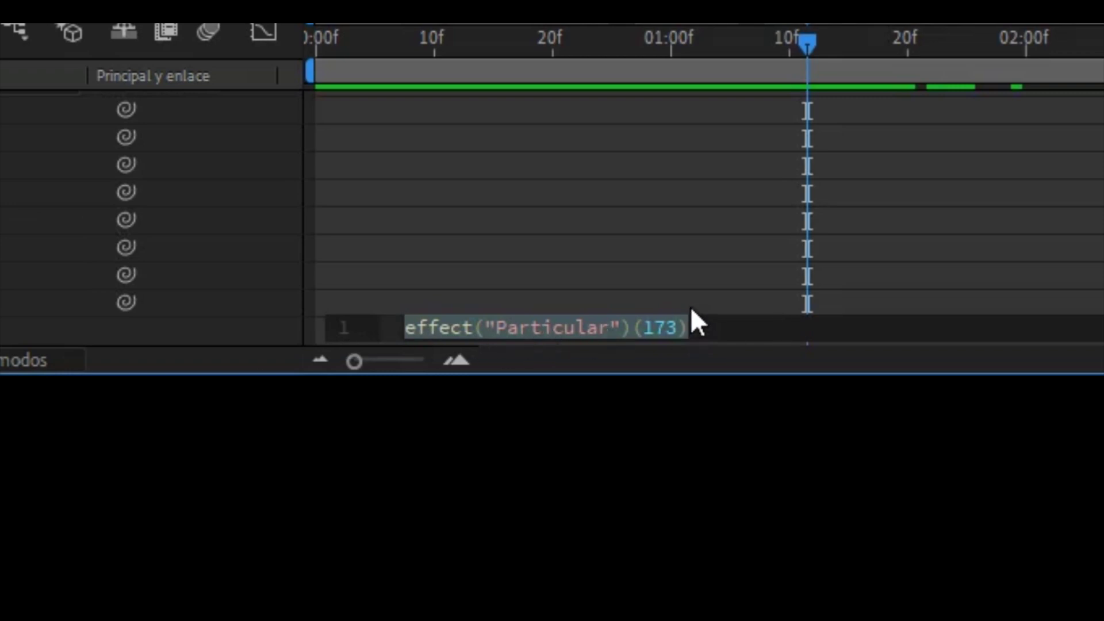
{"action": "type", "text": "tim"}
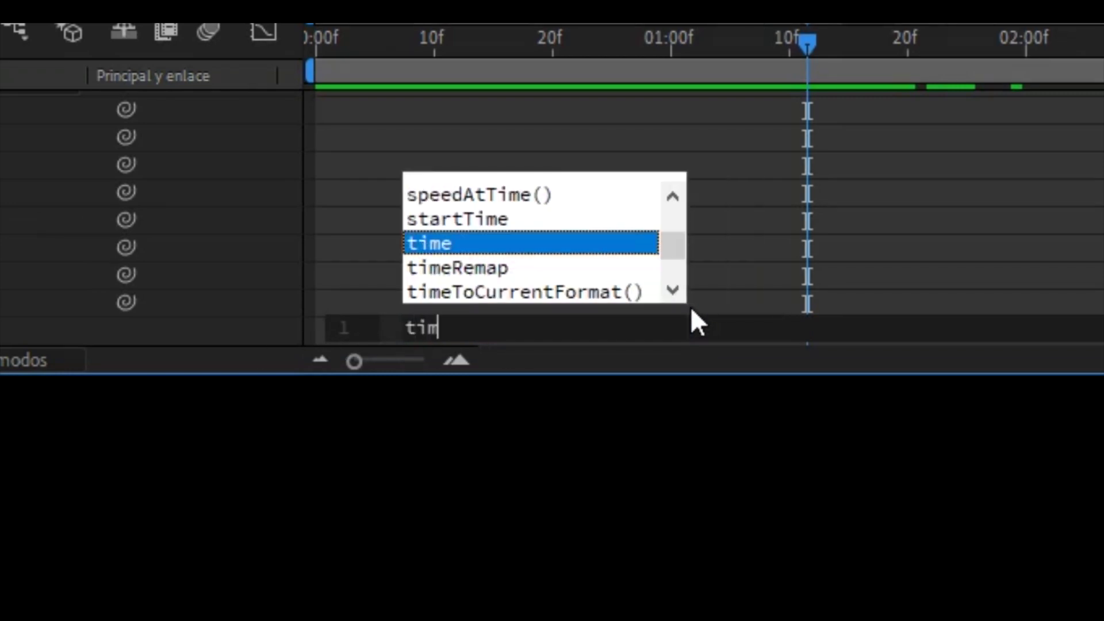
{"action": "type", "text": "e*"}
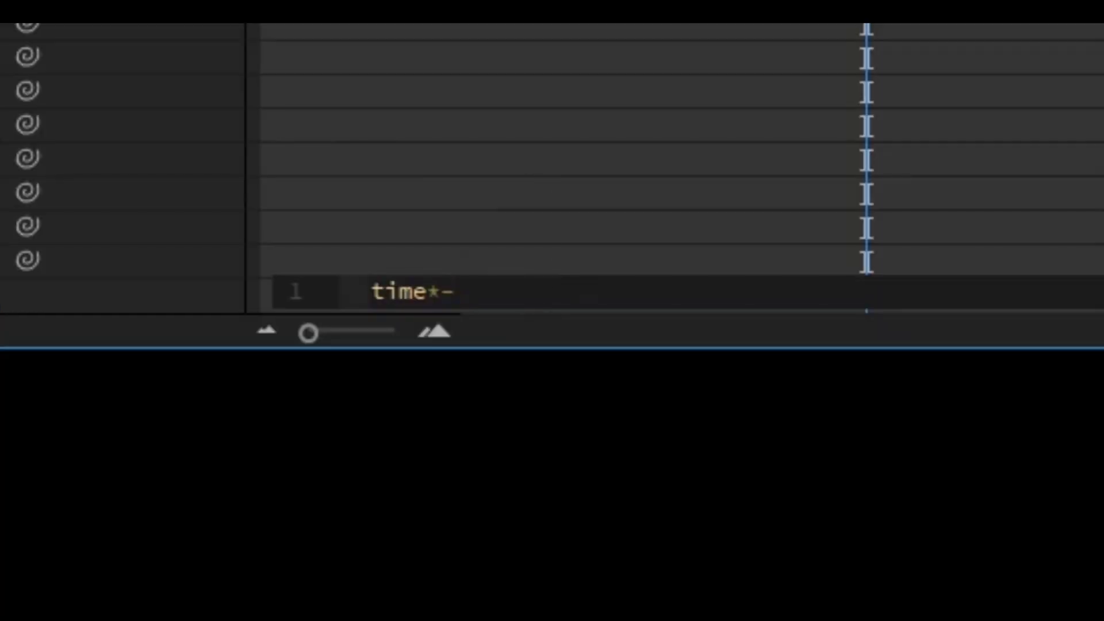
{"action": "type", "text": "500"}
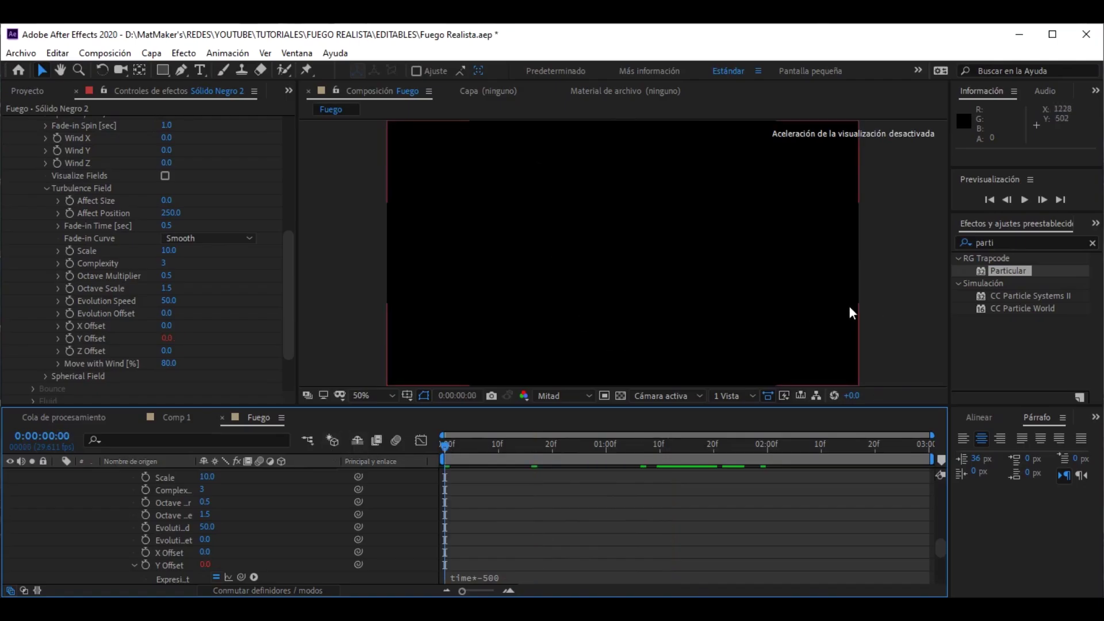
- Preview the fire with rising turbulence and scrub to an earlier, smaller frame
{"action": "key", "text": "space"}
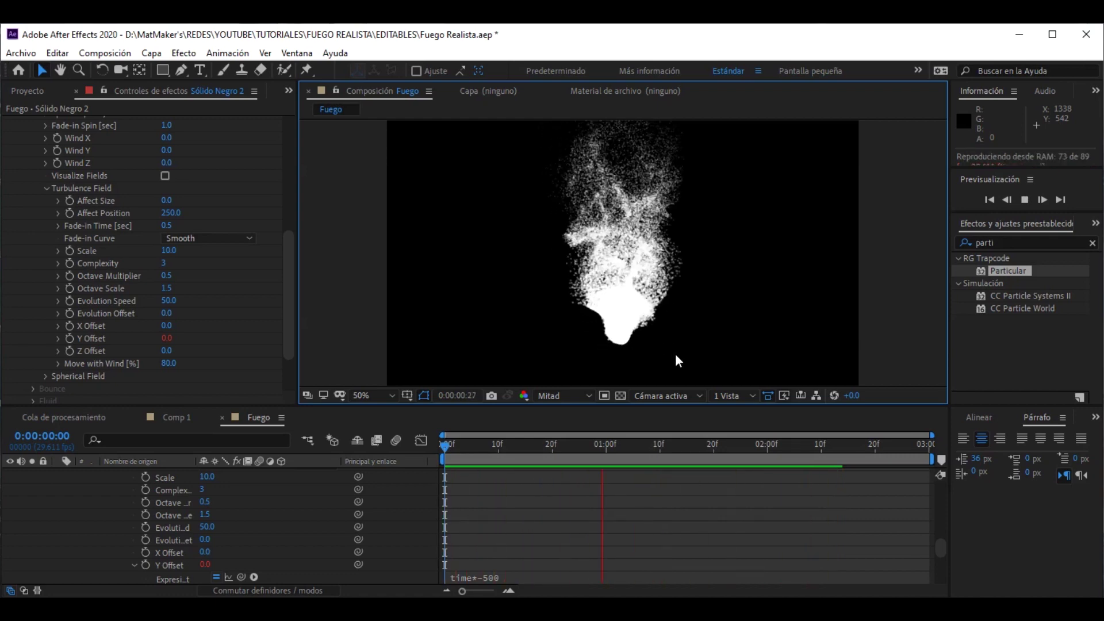
{"action": "left_click_drag", "start_coordinate": [637, 445], "coordinate": [674, 396]}
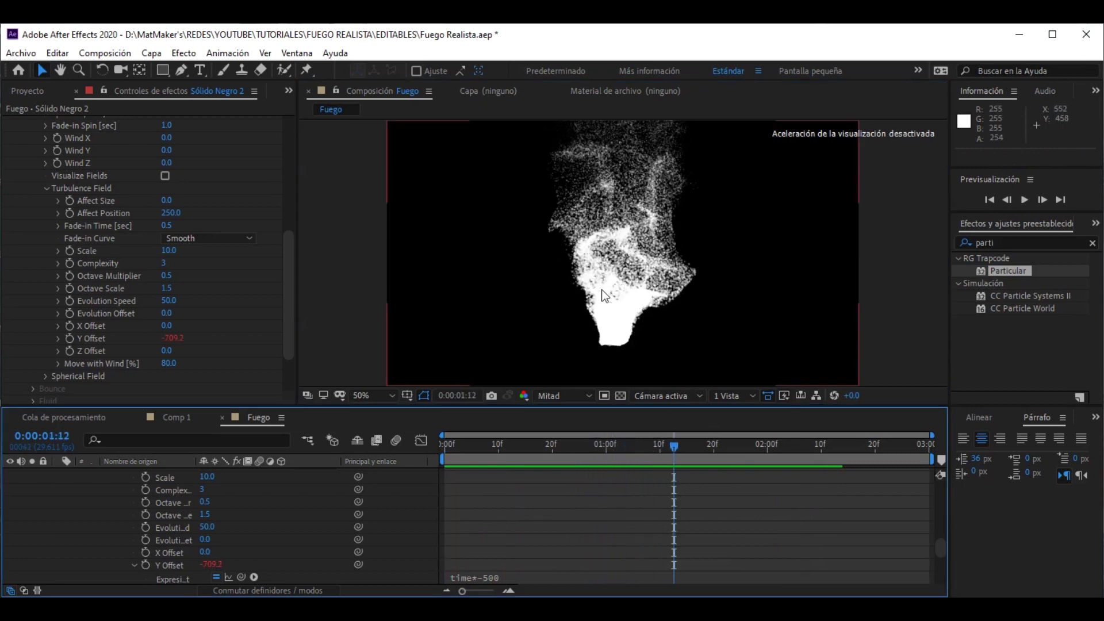
{"action": "mouse_move", "coordinate": [664, 440]}
{"action": "left_mouse_down"}
{"action": "mouse_move", "coordinate": [724, 443]}
{"action": "mouse_move", "coordinate": [553, 444]}
{"action": "mouse_move", "coordinate": [682, 459]}
{"action": "left_mouse_up"}
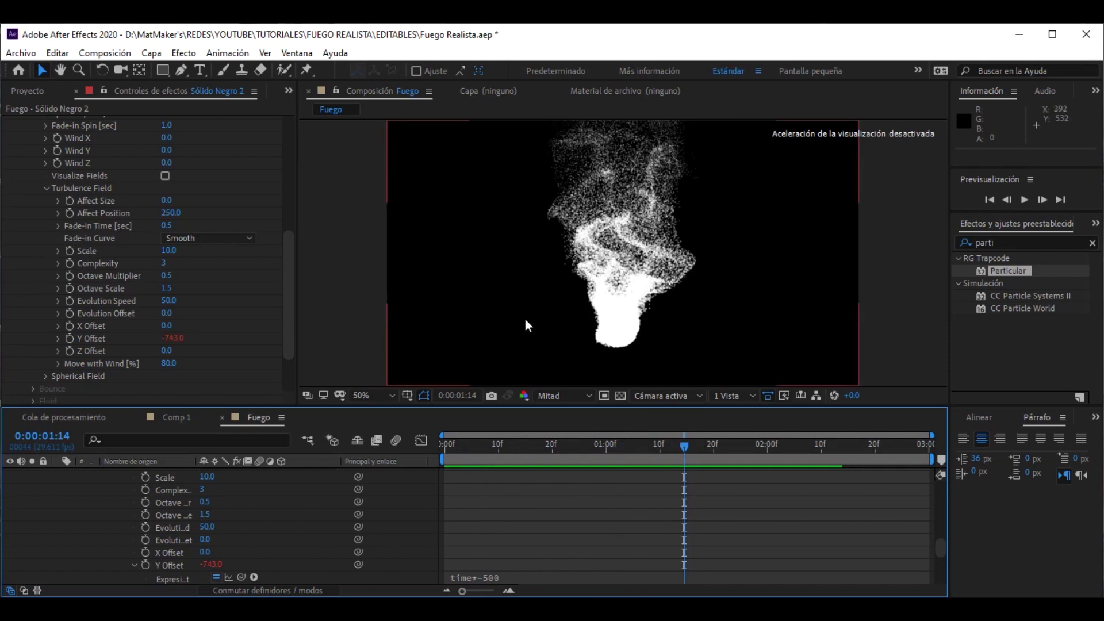
- Set the Turbulence Field Fade-in Time to 1.0 second
{"action": "left_click", "coordinate": [65, 275]}
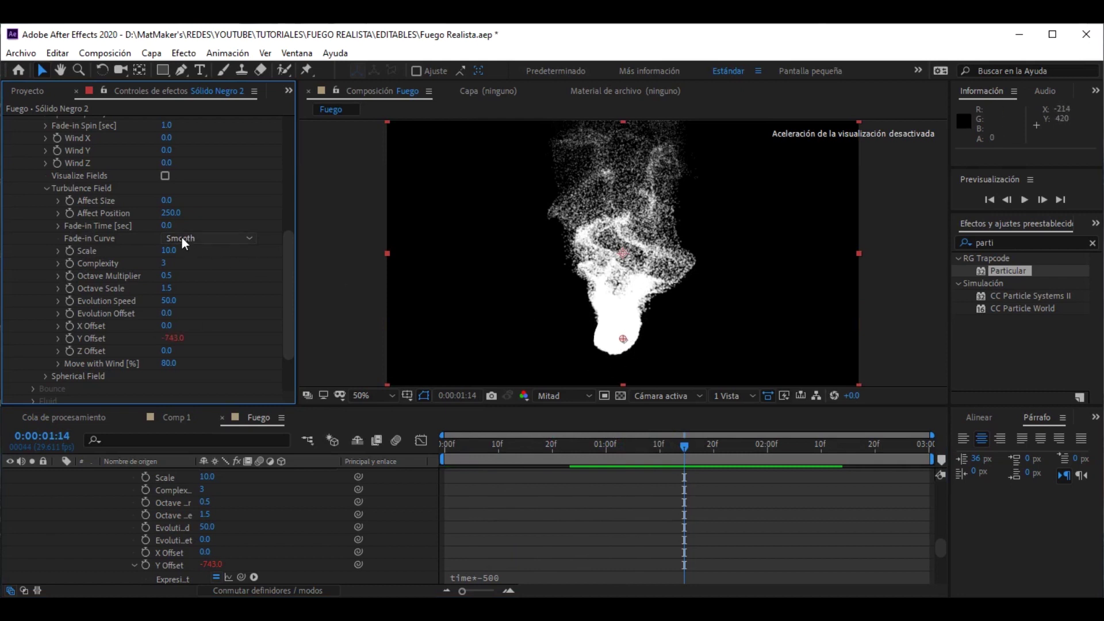
{"action": "left_click_drag", "start_coordinate": [200, 226], "coordinate": [366, 237]}
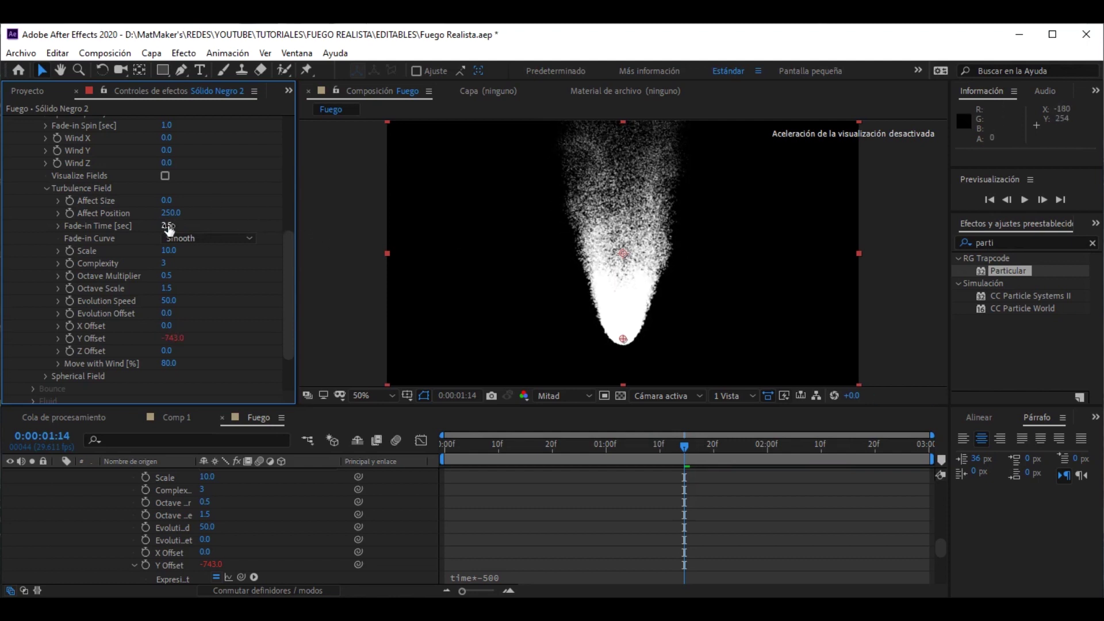
{"action": "left_click_drag", "start_coordinate": [134, 231], "coordinate": [56, 280]}
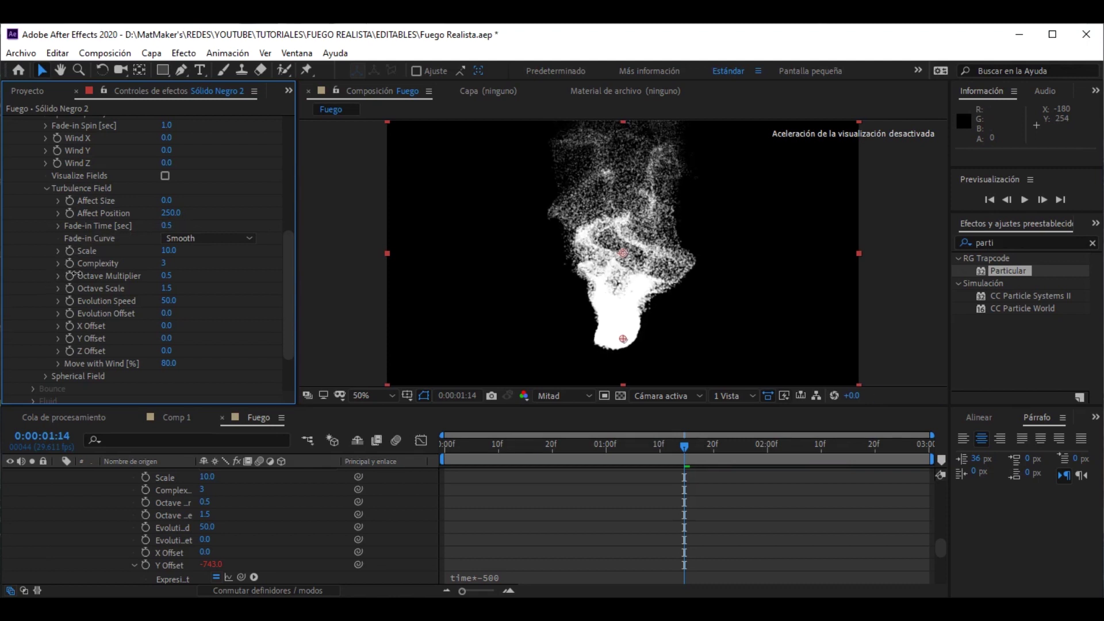
{"action": "left_click_drag", "start_coordinate": [76, 275], "coordinate": [112, 263]}
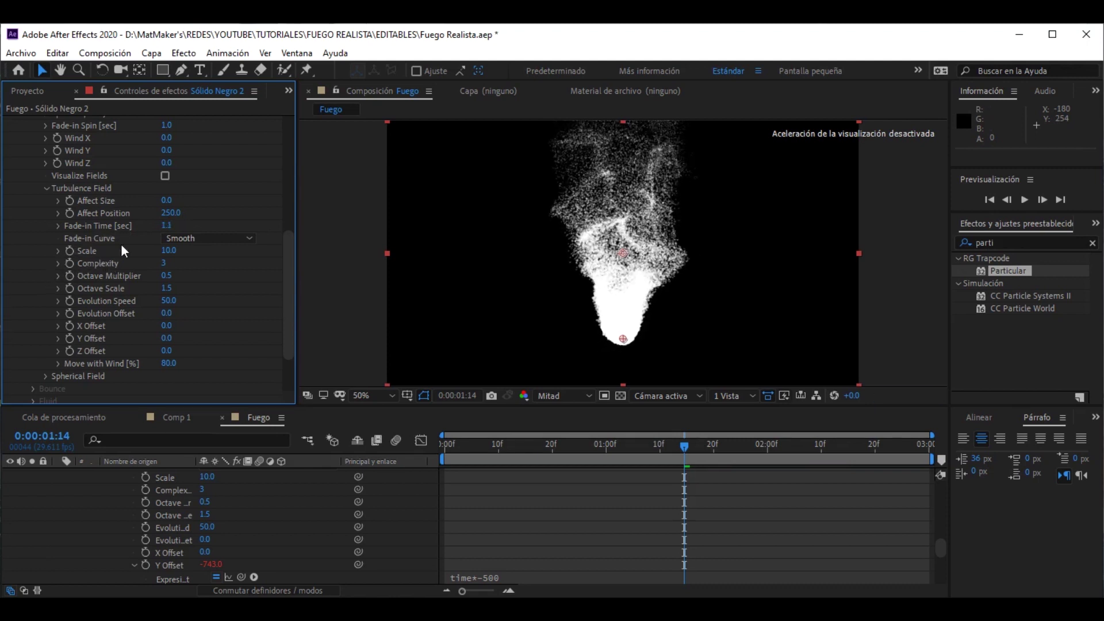
{"action": "left_click", "coordinate": [171, 226]}
{"action": "type", "text": "1"}
{"action": "key", "text": "Return"}
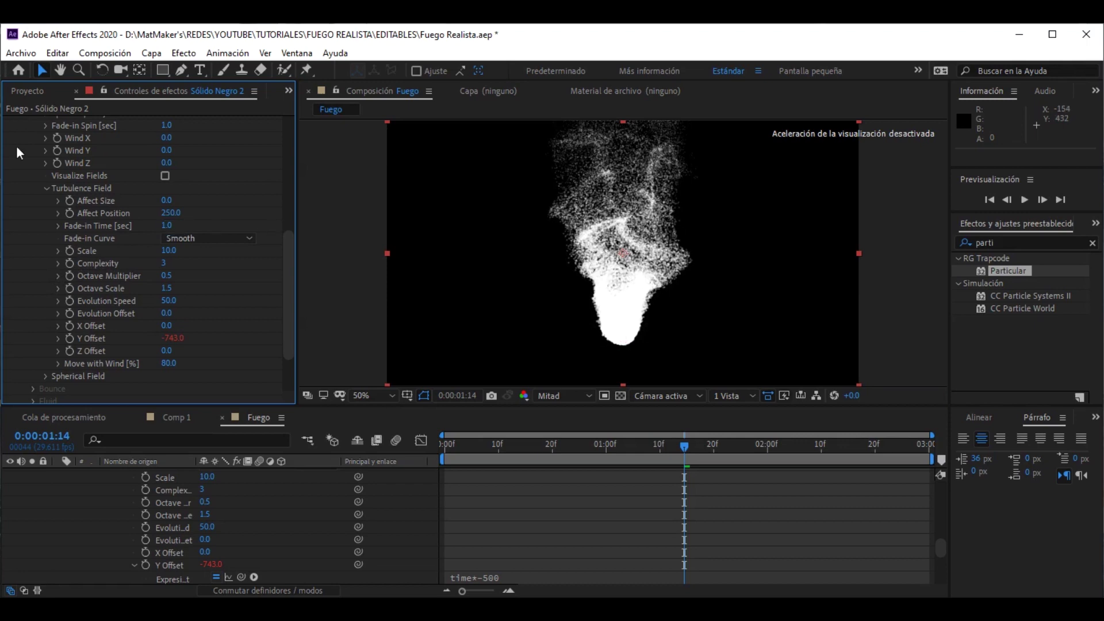
- Preview the adjusted fire and collapse the Particular properties on the layer
{"action": "left_click", "coordinate": [712, 508]}
{"action": "key", "text": "space"}
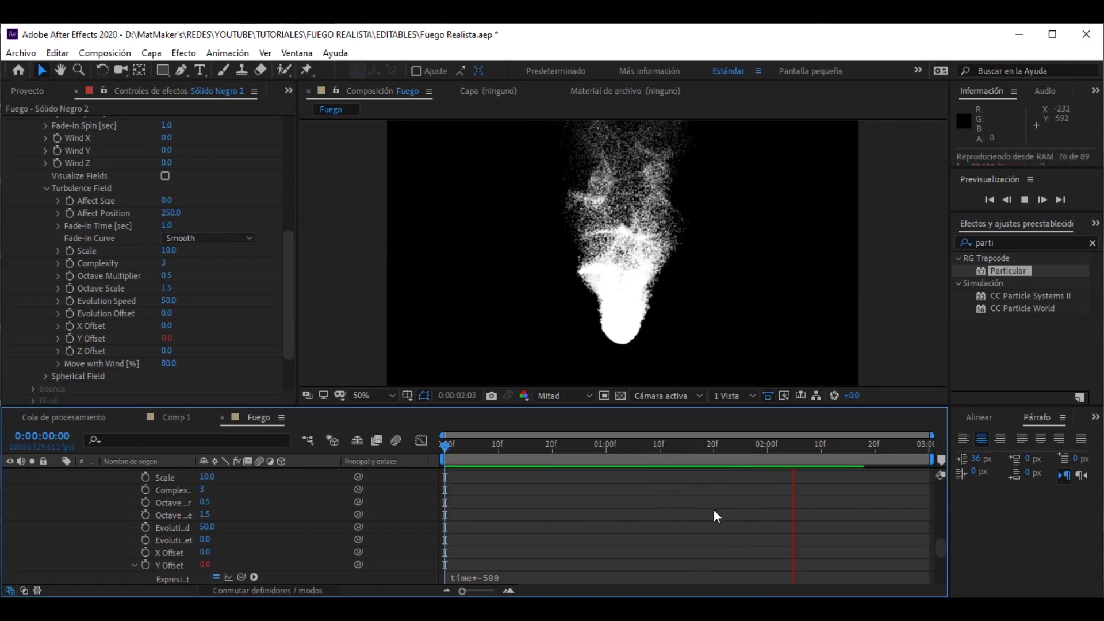
{"action": "key", "text": "space"}
{"action": "key", "text": "space"}
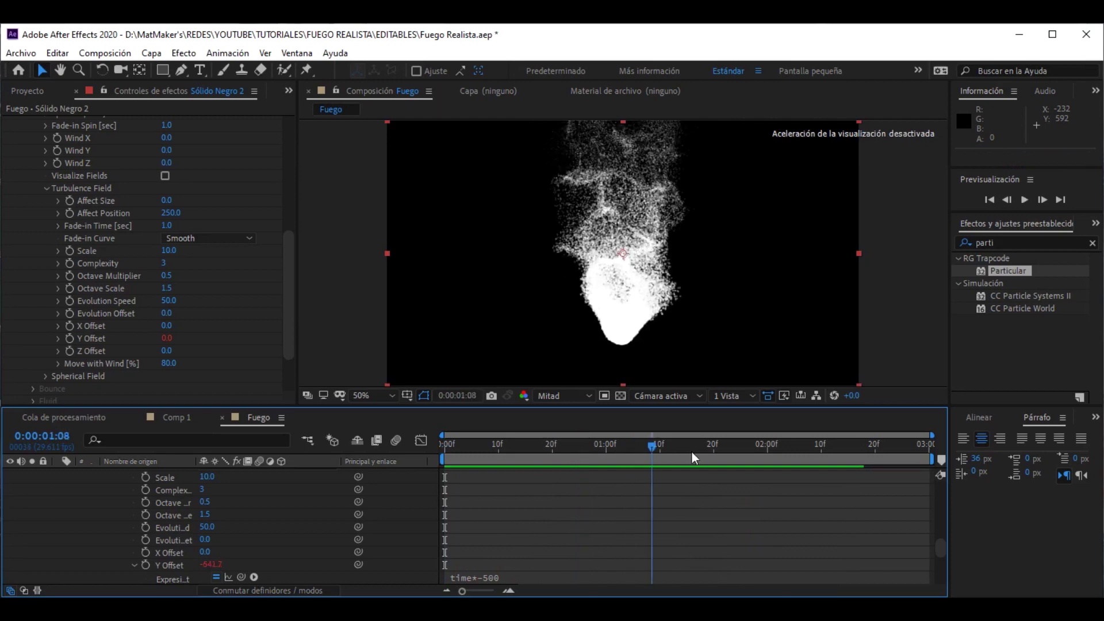
{"action": "key", "text": "space"}
{"action": "scroll", "coordinate": [111, 515], "scroll_direction": "up", "scroll_amount": 10}
{"action": "left_click", "coordinate": [83, 499]}
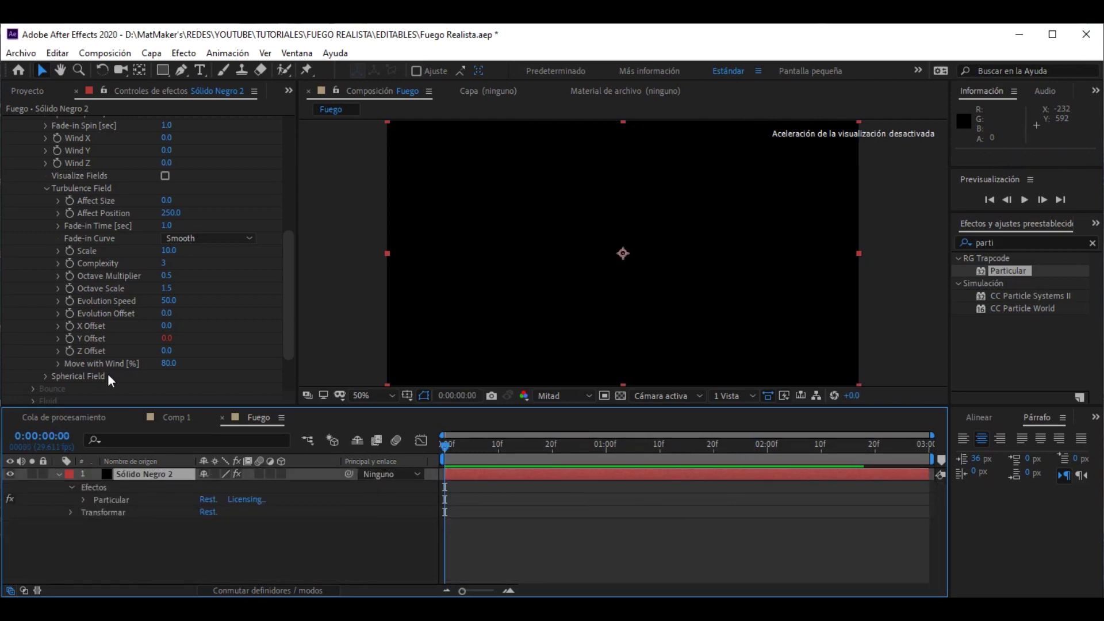
- Turn Particular's Rendering Motion Blur On
{"action": "scroll", "coordinate": [87, 269], "scroll_direction": "up", "scroll_amount": 4}
{"action": "scroll", "coordinate": [34, 230], "scroll_direction": "up", "scroll_amount": 2}
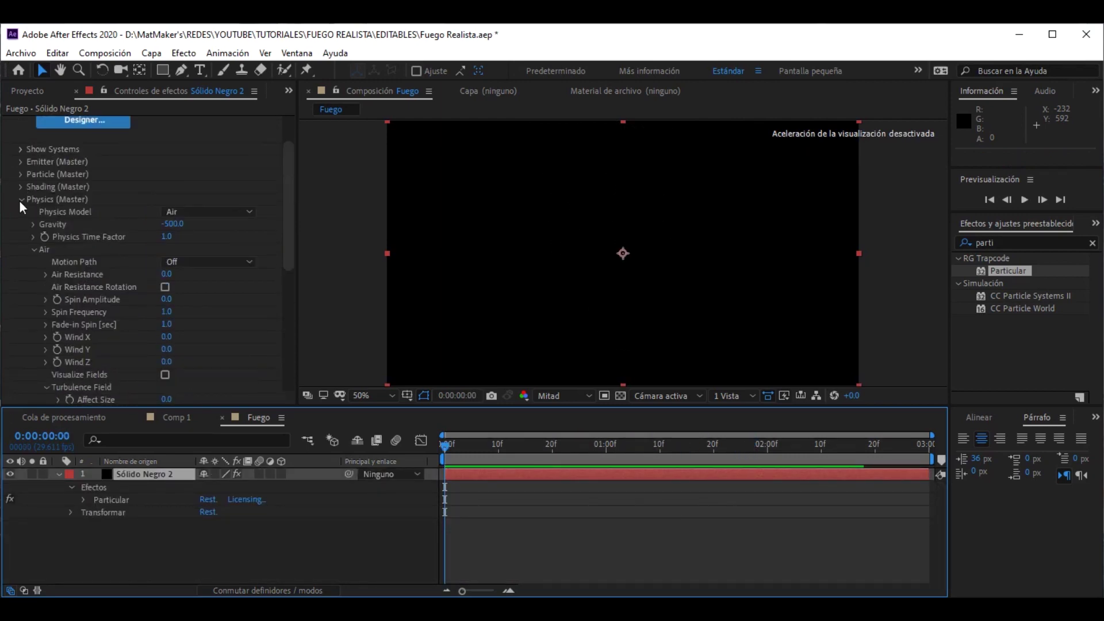
{"action": "left_click", "coordinate": [21, 199]}
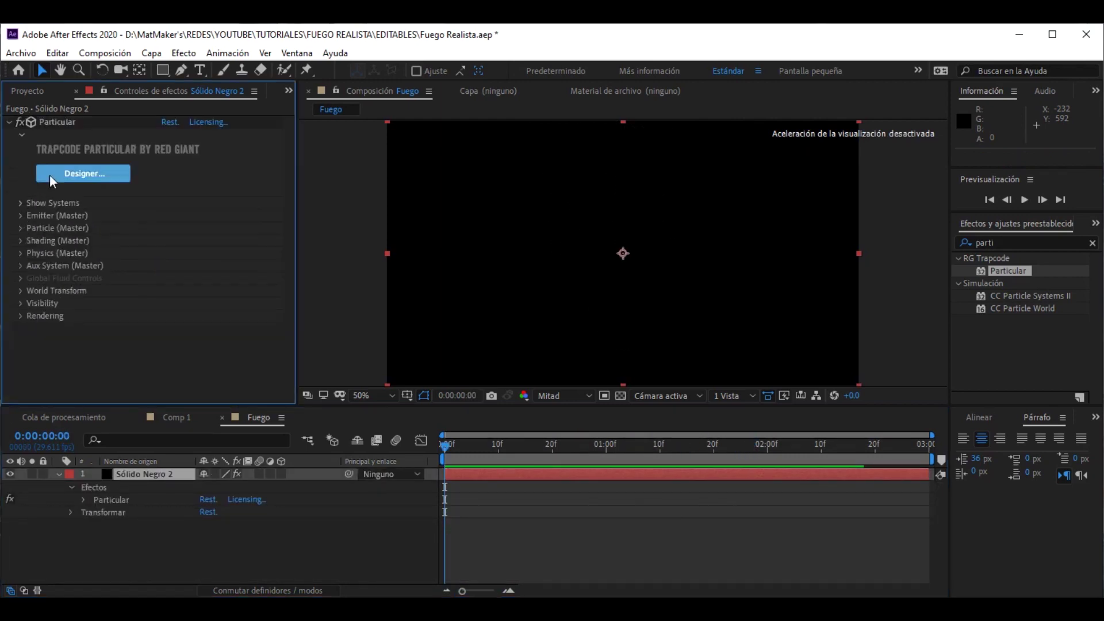
{"action": "left_click", "coordinate": [20, 316]}
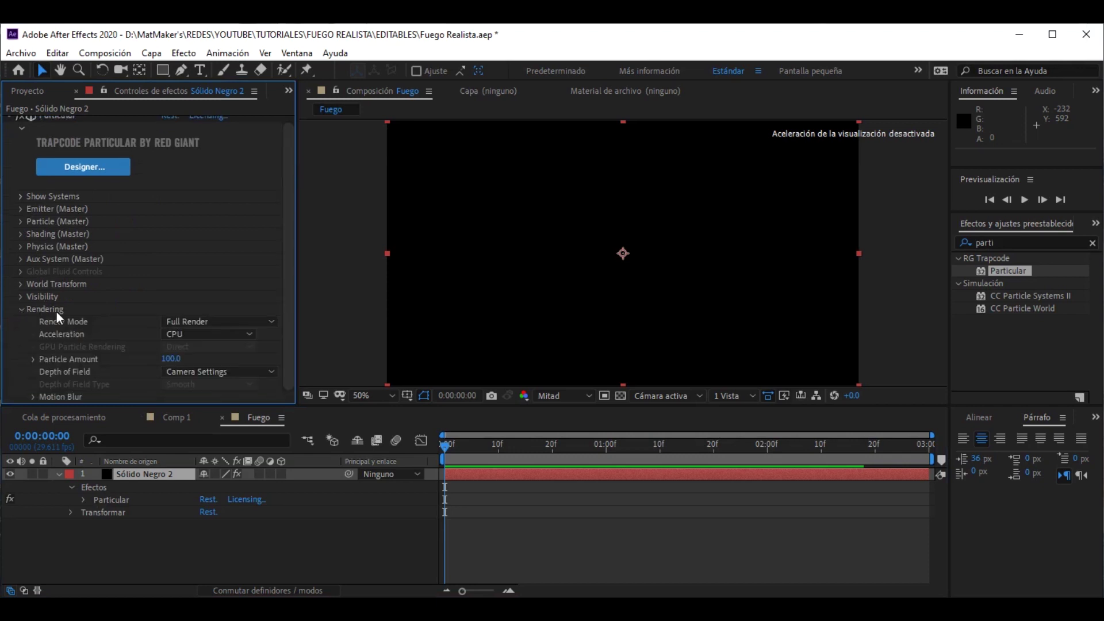
{"action": "left_click", "coordinate": [32, 397]}
{"action": "scroll", "coordinate": [80, 291], "scroll_direction": "down", "scroll_amount": 3}
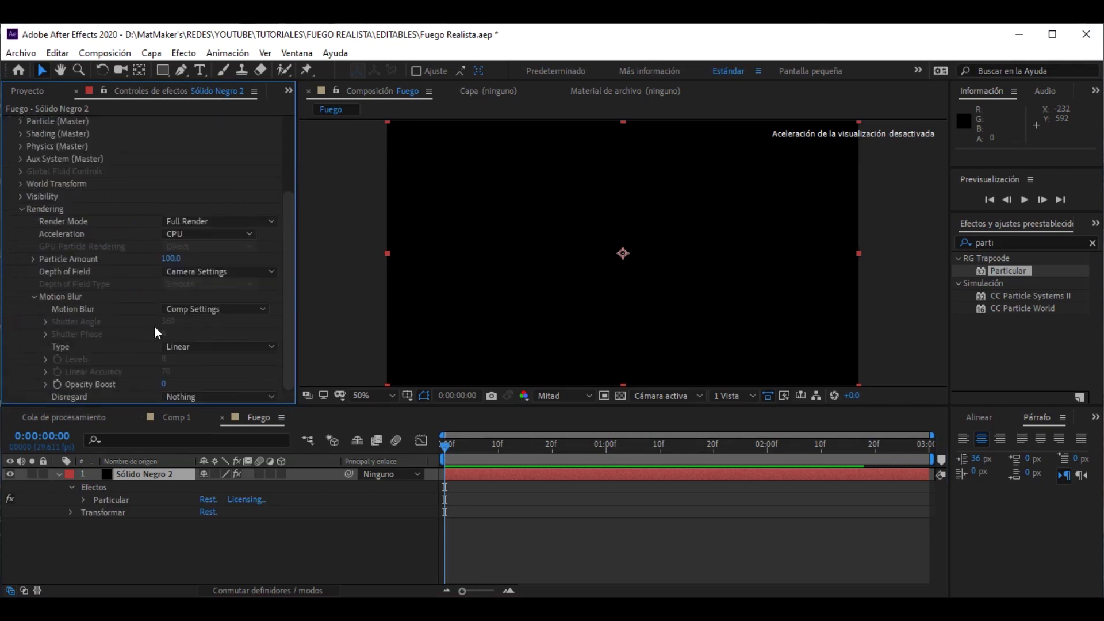
{"action": "left_click", "coordinate": [209, 309]}
{"action": "left_click", "coordinate": [564, 531]}
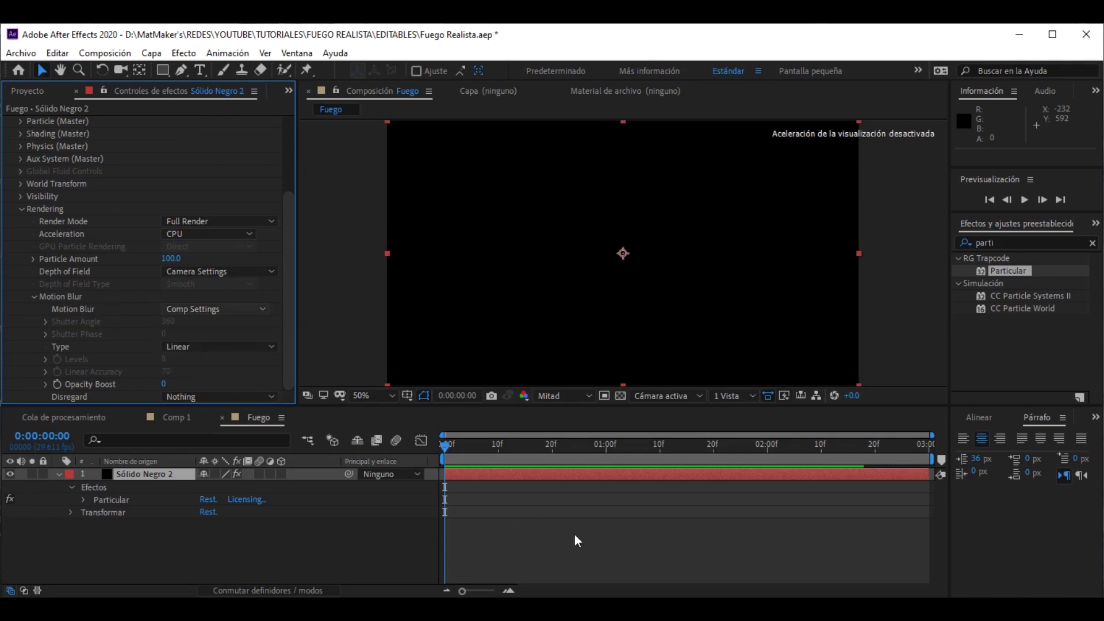
- Preview the motion-blurred fire and collapse the Particular effect settings
{"action": "key", "text": "space"}
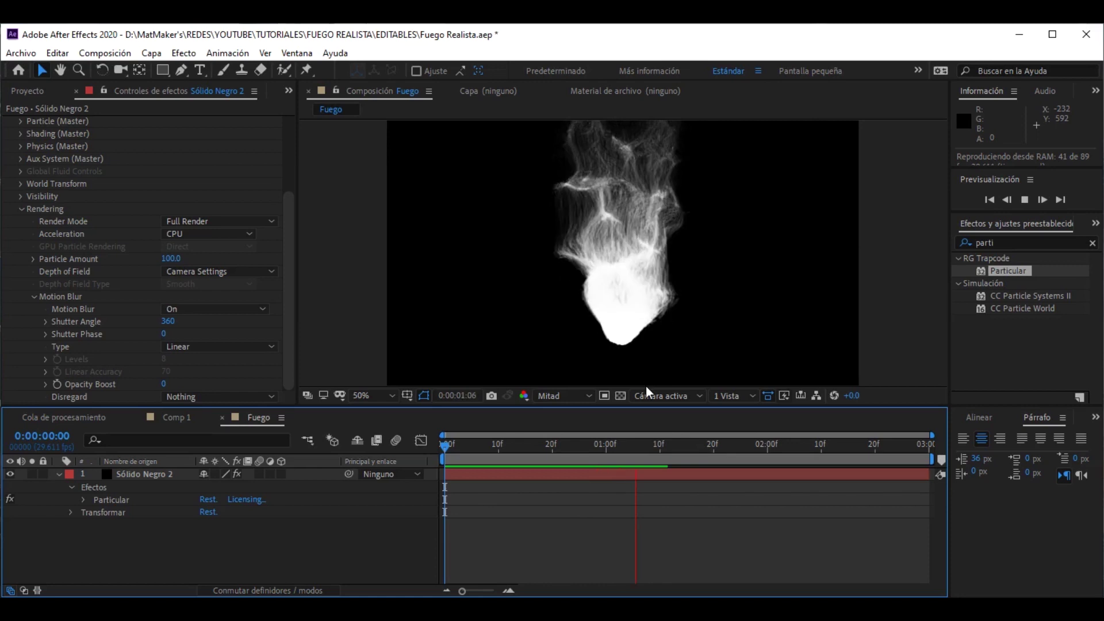
{"action": "key", "text": "space"}
{"action": "key", "text": "space"}
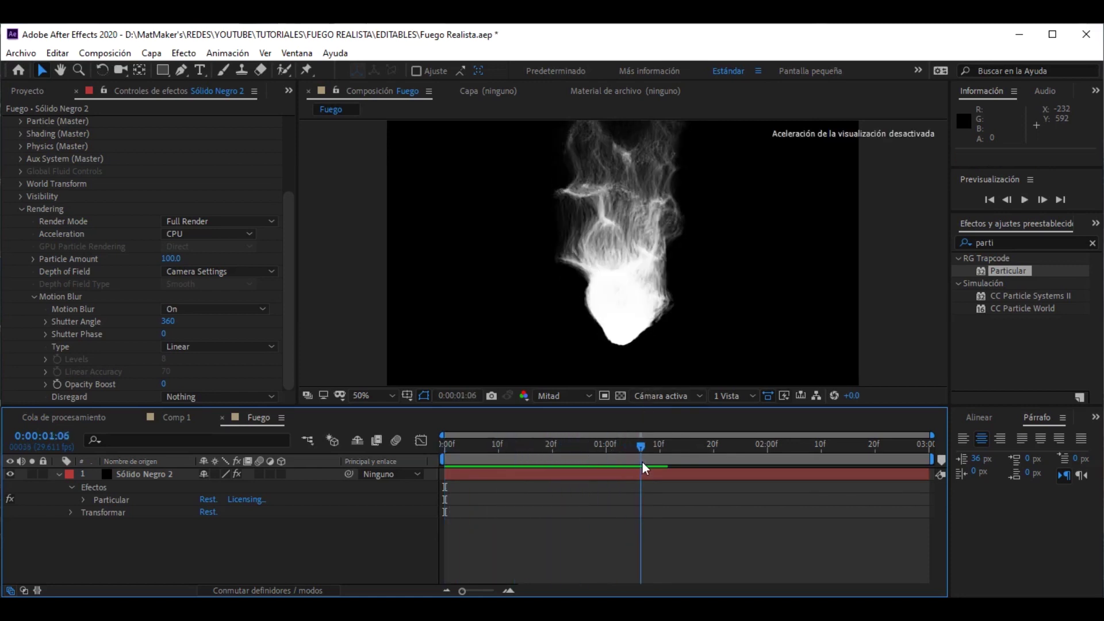
{"action": "scroll", "coordinate": [115, 255], "scroll_direction": "up", "scroll_amount": 4}
{"action": "left_click", "coordinate": [8, 123]}
{"action": "left_click", "coordinate": [58, 122]}
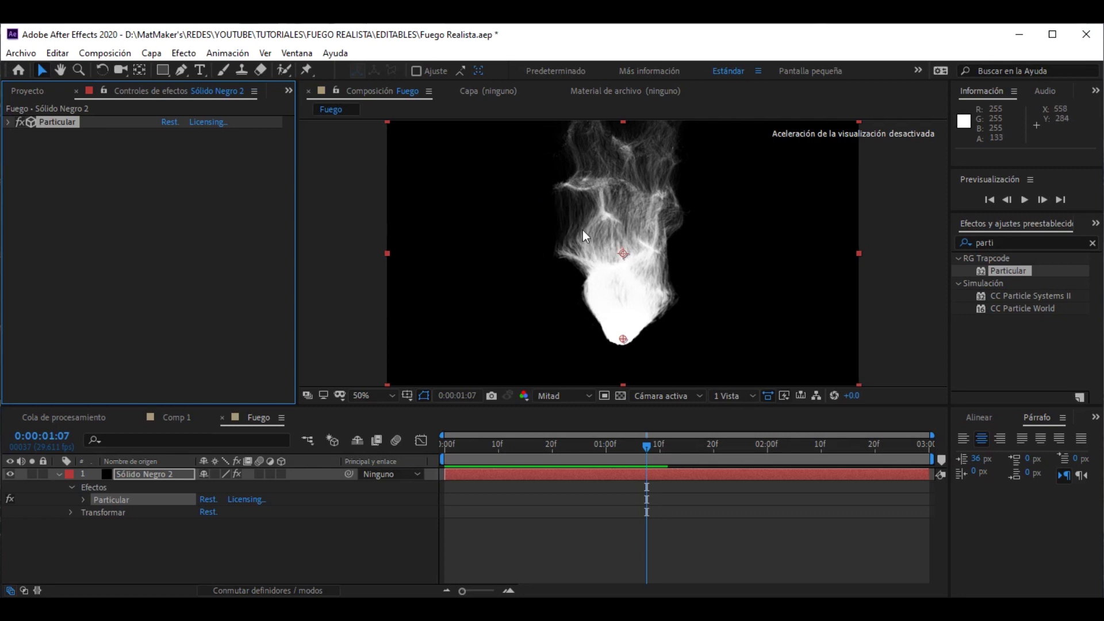
{"action": "left_click", "coordinate": [88, 217]}
- Add VC Color Vibrance to the fire layer with orange colour FF9600
{"action": "right_click", "coordinate": [72, 184]}
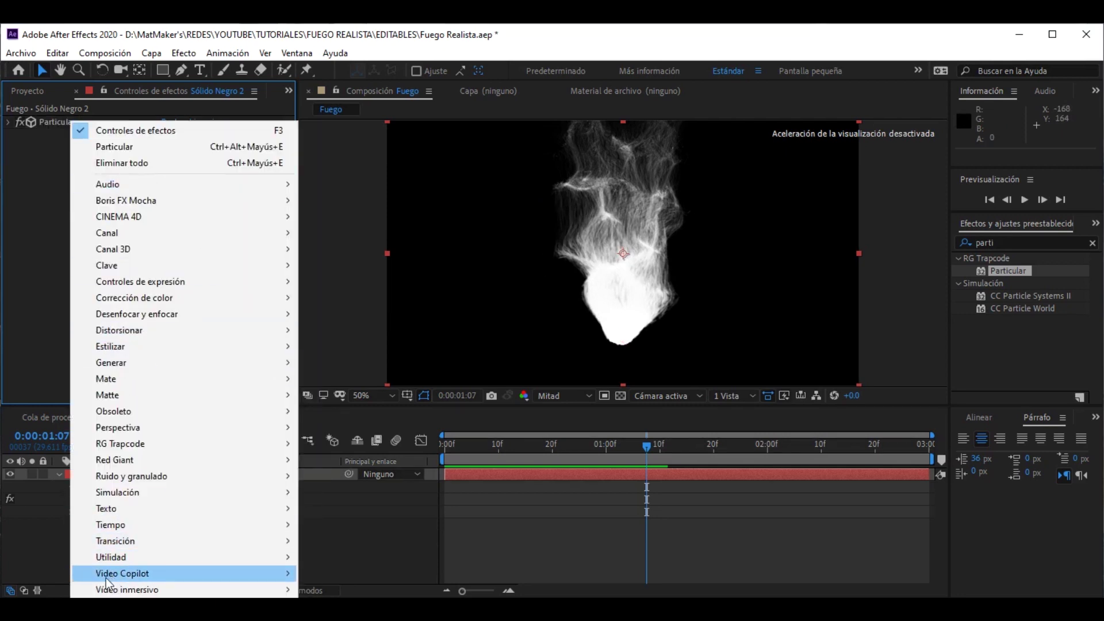
{"action": "mouse_move", "coordinate": [188, 575]}
{"action": "left_click", "coordinate": [345, 592]}
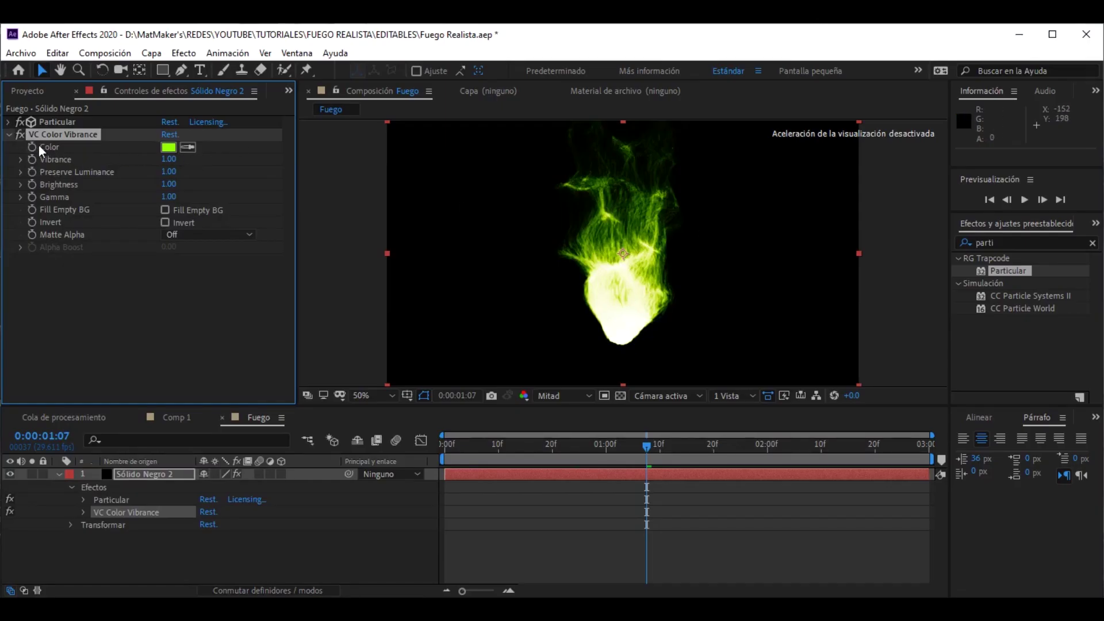
{"action": "left_click", "coordinate": [168, 147]}
{"action": "left_click_drag", "start_coordinate": [651, 387], "coordinate": [650, 493]}
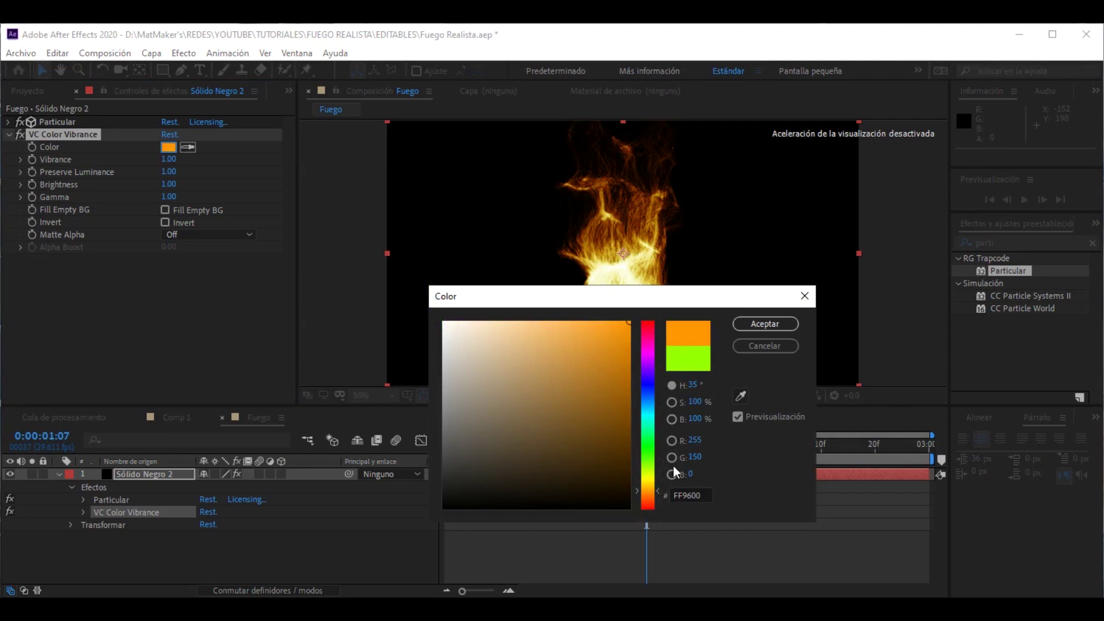
{"action": "left_click", "coordinate": [753, 324]}
- Preview the orange fire, stop at frame 23, and collapse Color Vibrance
{"action": "key", "text": "space"}
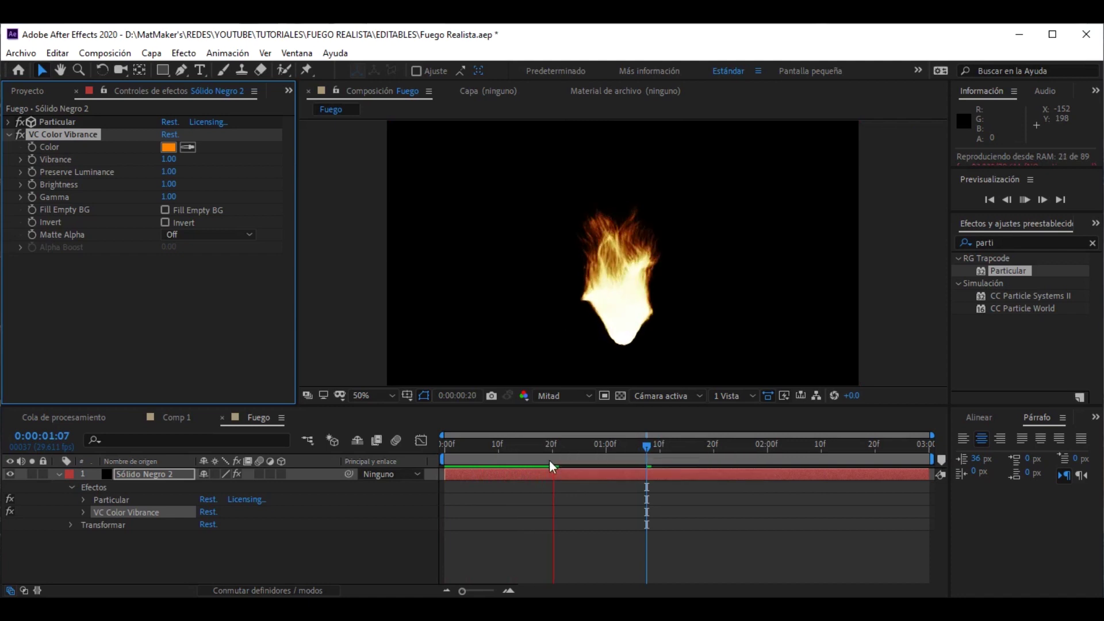
{"action": "left_click", "coordinate": [568, 447]}
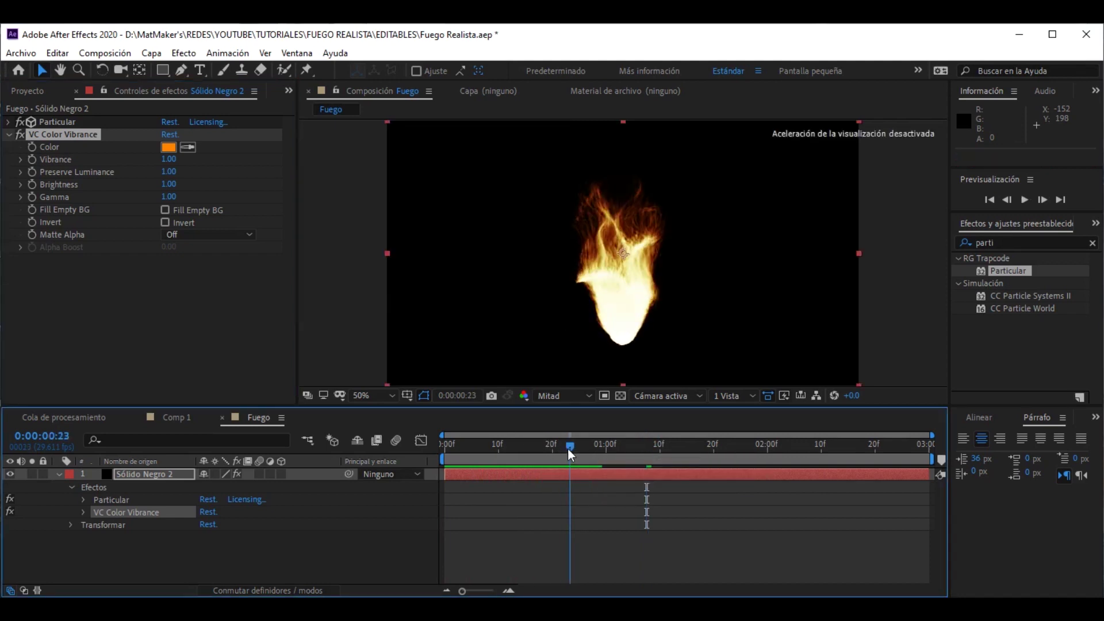
{"action": "left_click", "coordinate": [10, 135]}
{"action": "right_click", "coordinate": [40, 154]}
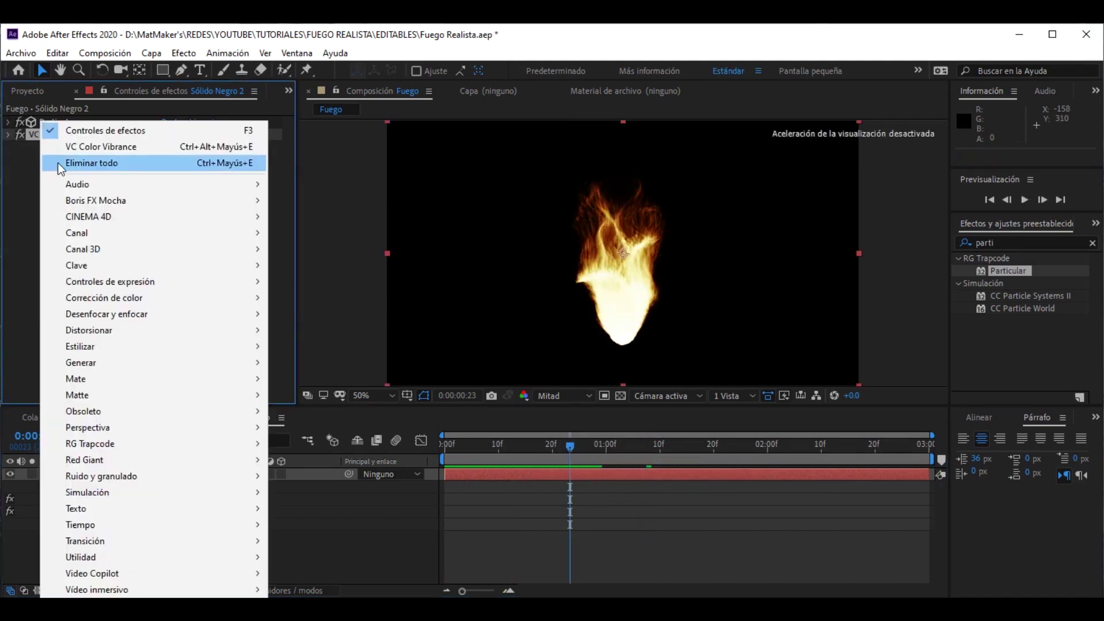
- Add CC Vector Blur with Amount 10 and Type Perpendicular, checking it at 100%
{"action": "mouse_move", "coordinate": [94, 317]}
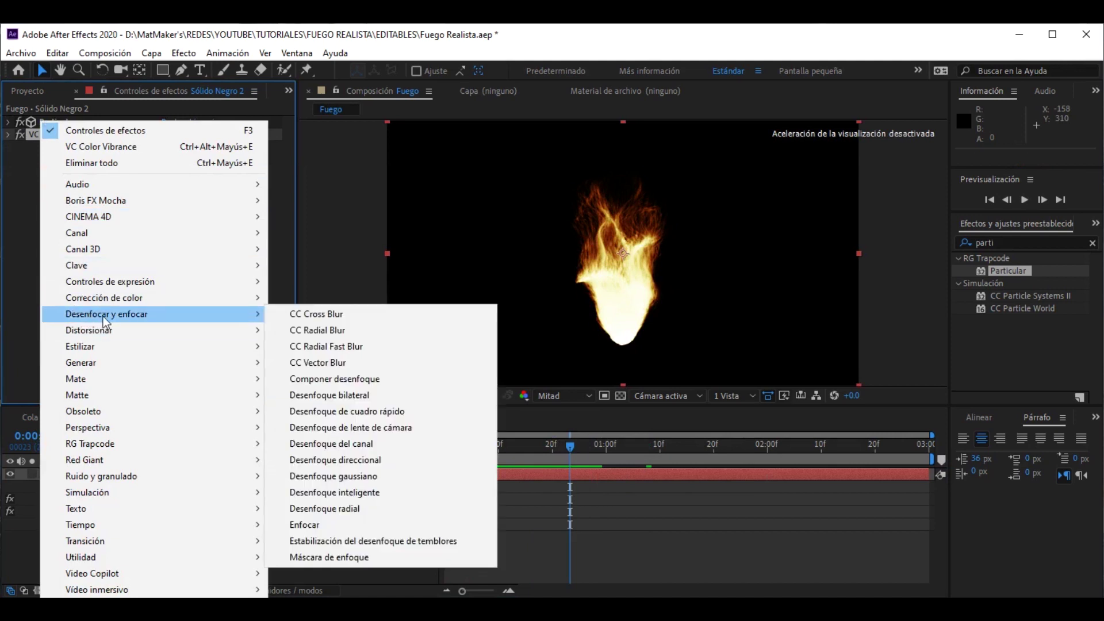
{"action": "left_click", "coordinate": [326, 365]}
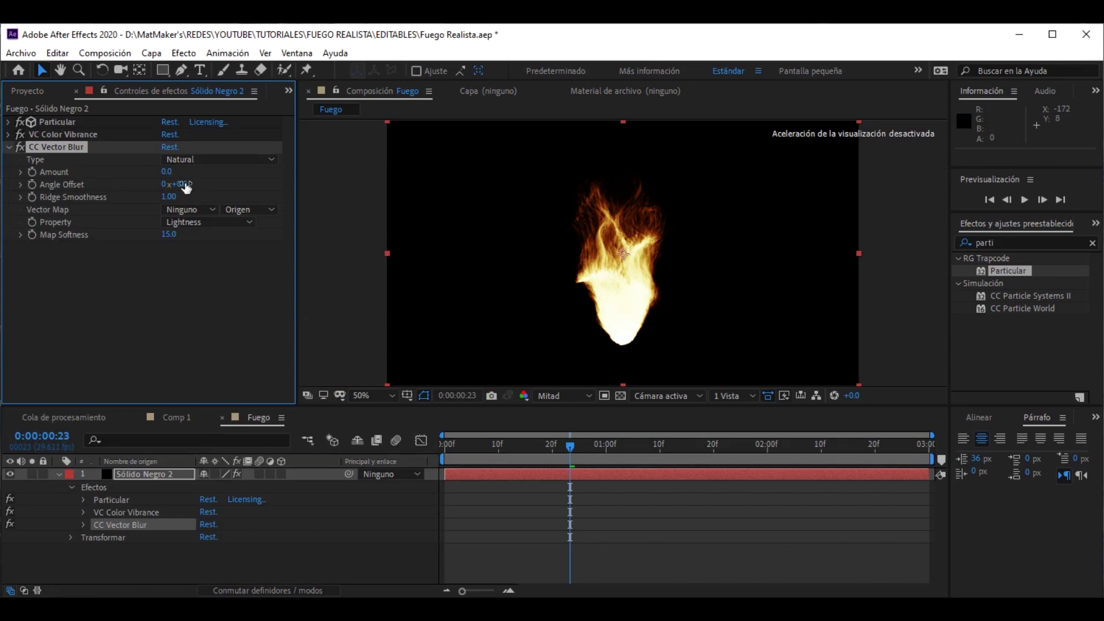
{"action": "left_click", "coordinate": [166, 173]}
{"action": "type", "text": "10"}
{"action": "left_click", "coordinate": [185, 161]}
{"action": "left_click", "coordinate": [213, 211]}
{"action": "key", "text": "slash"}
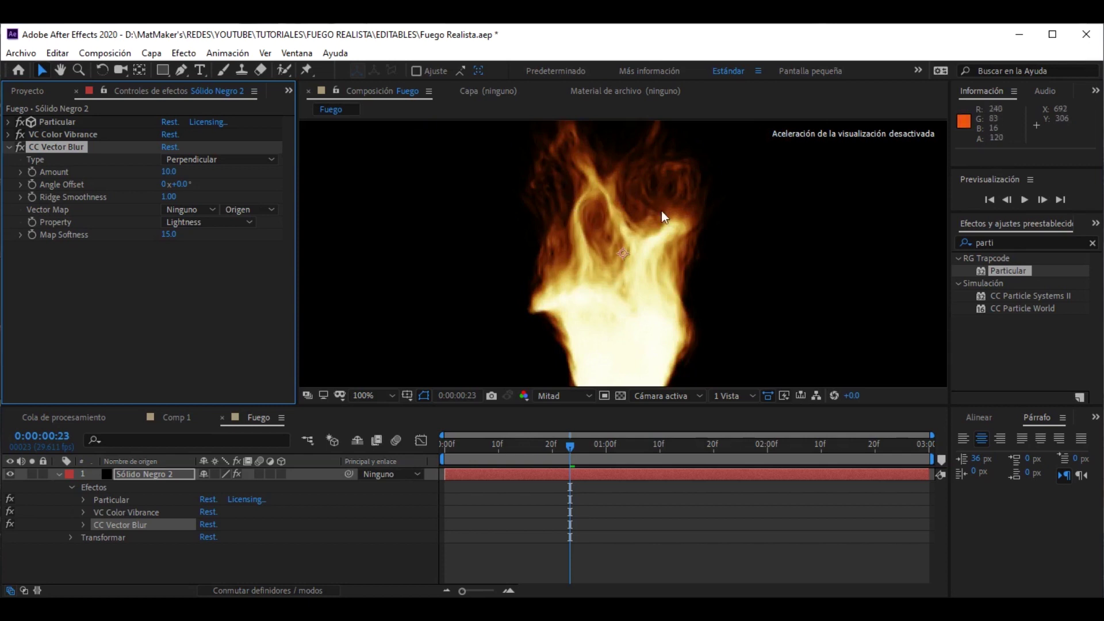
{"action": "left_click_drag", "start_coordinate": [554, 444], "coordinate": [627, 456]}
{"action": "key", "text": "Home"}
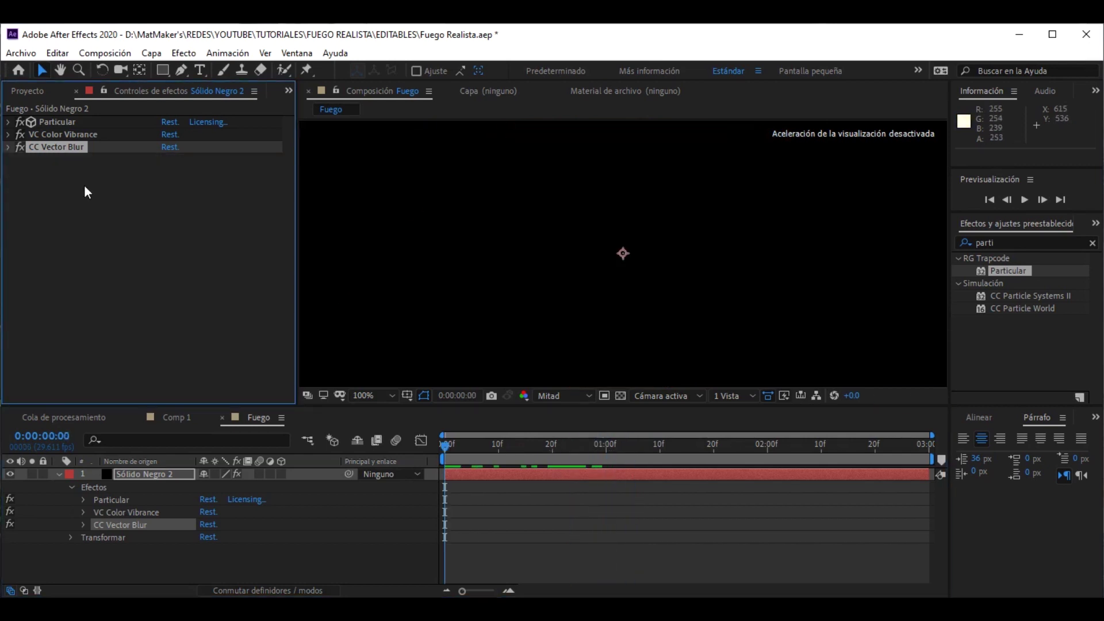
- Add Desenfoque de cuadro rápido (Fast Box Blur) with radius 0.5 at frame 20
{"action": "right_click", "coordinate": [86, 189]}
{"action": "left_click_drag", "start_coordinate": [521, 446], "coordinate": [554, 446]}
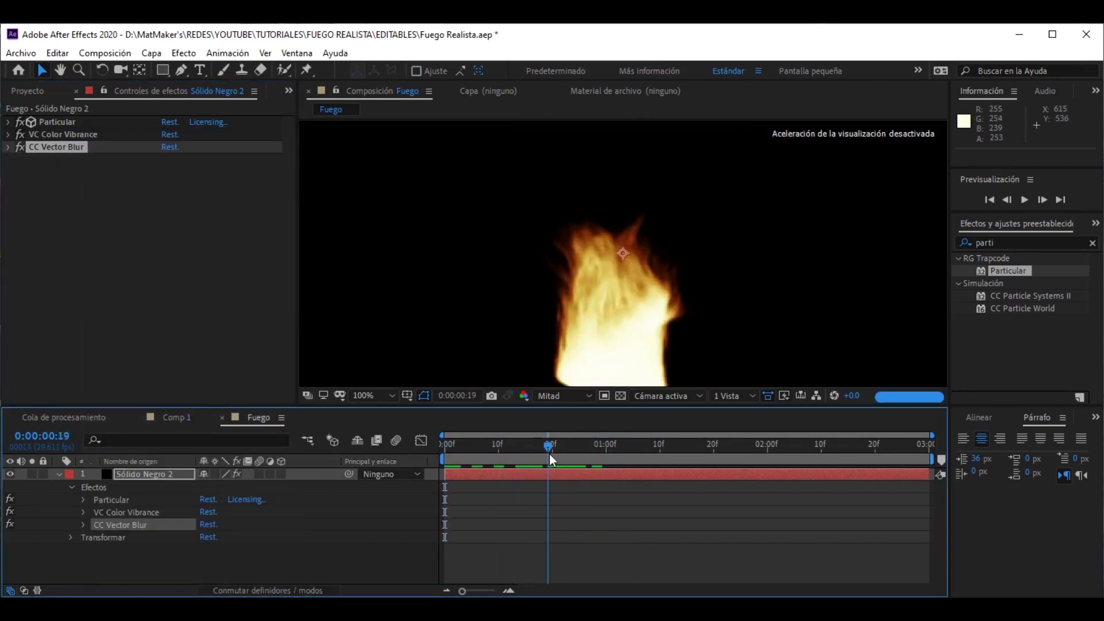
{"action": "right_click", "coordinate": [46, 156]}
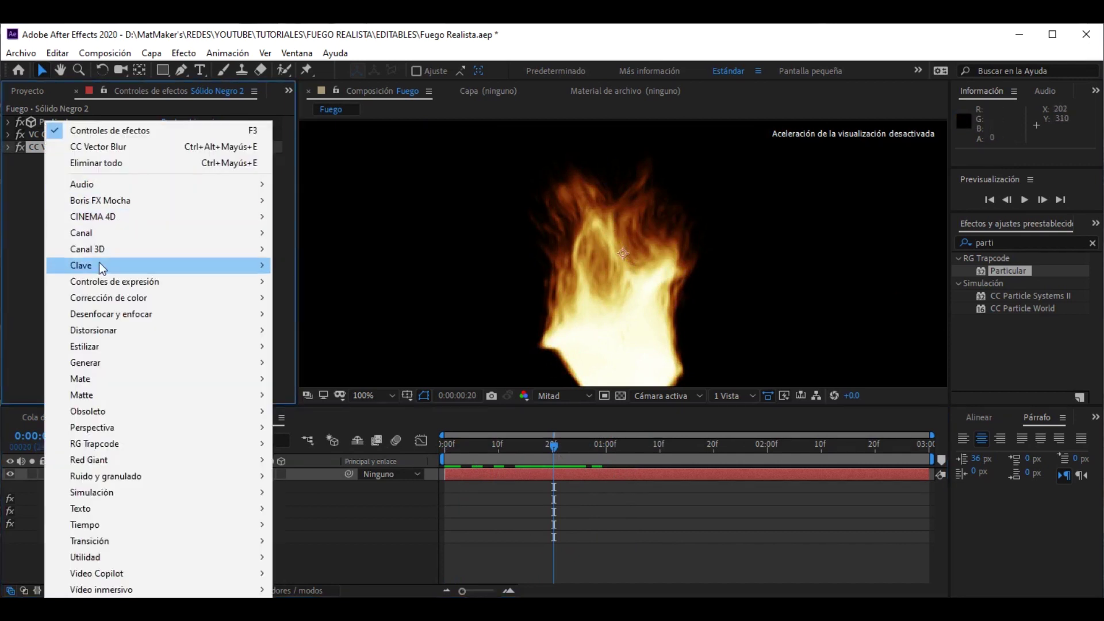
{"action": "mouse_move", "coordinate": [98, 317]}
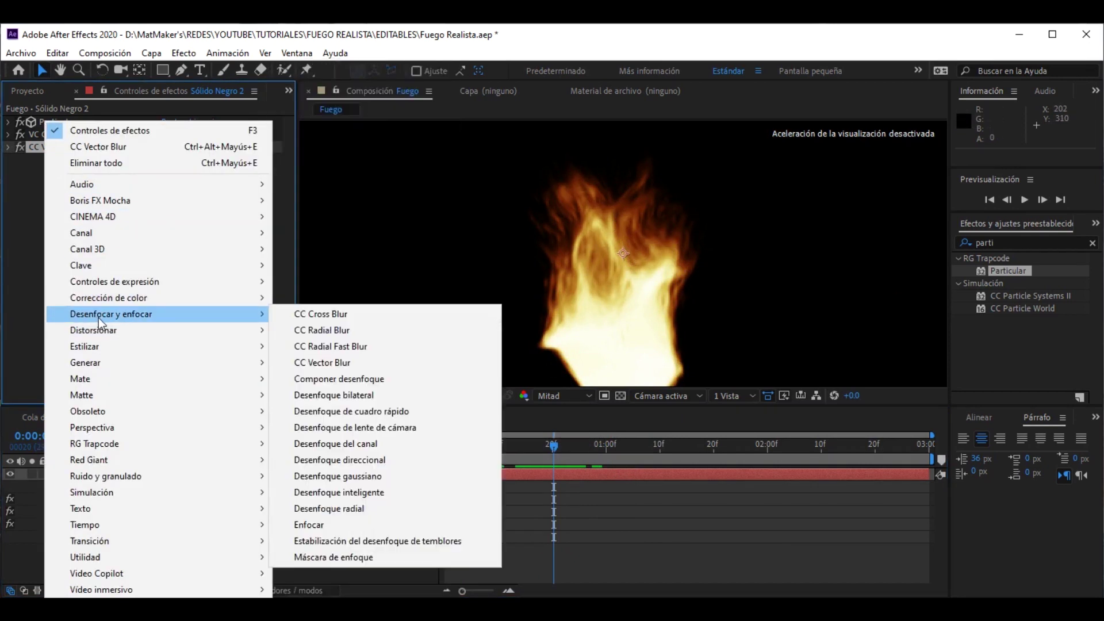
{"action": "left_click", "coordinate": [368, 412]}
{"action": "left_click", "coordinate": [165, 172]}
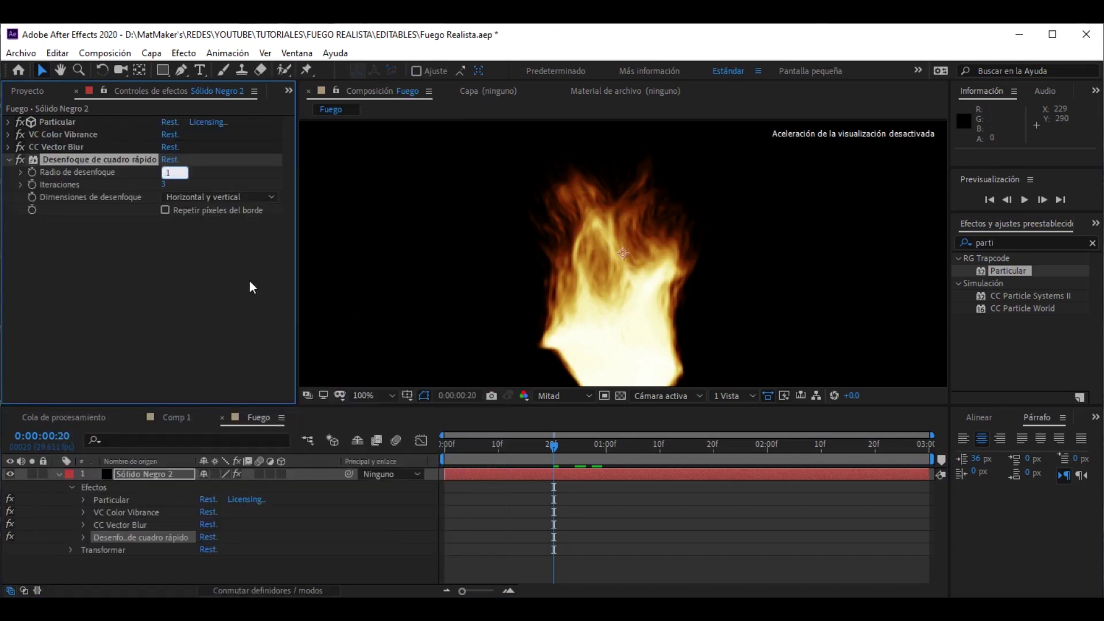
{"action": "type", "text": "1"}
{"action": "key", "text": "Return"}
{"action": "scroll", "coordinate": [626, 261], "scroll_direction": "down", "scroll_amount": 2}
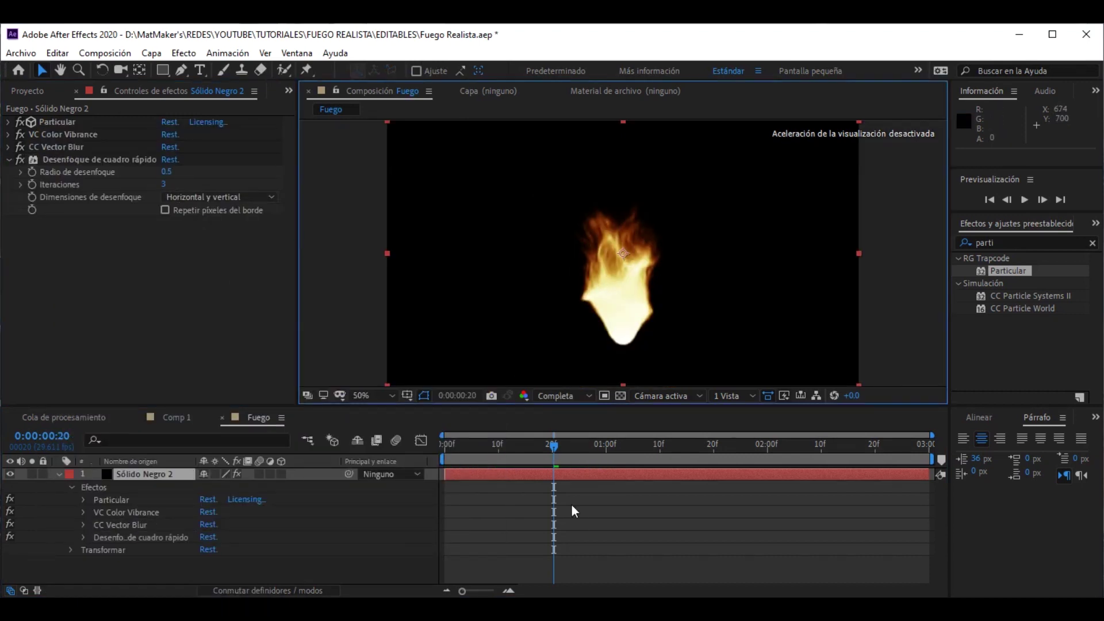
- Set the Fuego viewer resolution to Cuarto (quarter) and play back the fire animation
{"action": "mouse_move", "coordinate": [550, 444]}
{"action": "left_mouse_down"}
{"action": "mouse_move", "coordinate": [401, 447]}
{"action": "mouse_move", "coordinate": [482, 450]}
{"action": "left_mouse_up"}
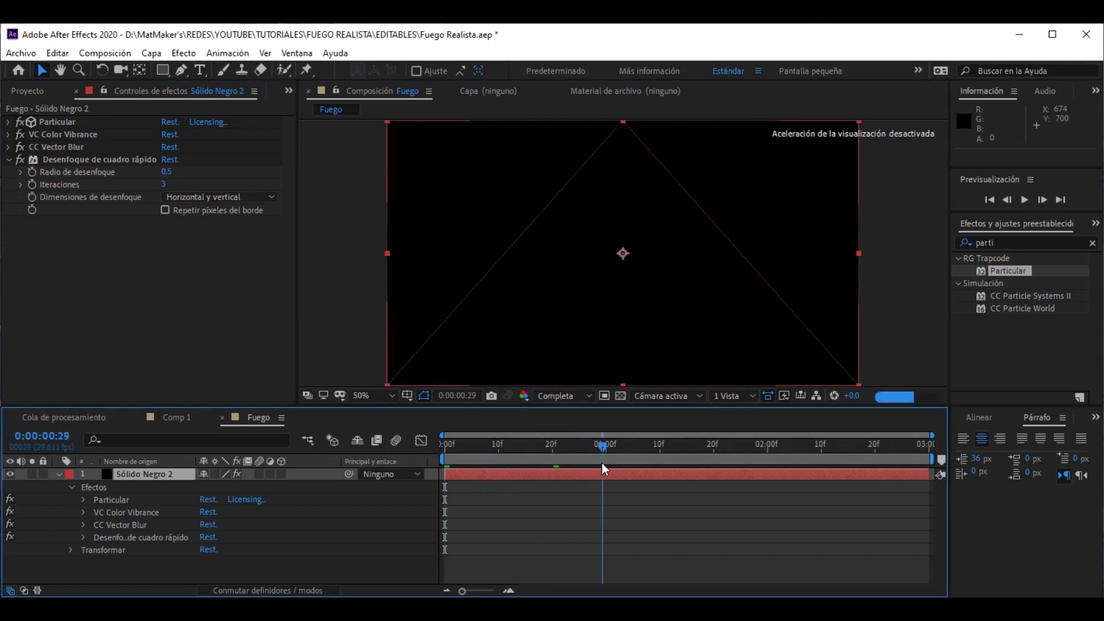
{"action": "left_click", "coordinate": [557, 394]}
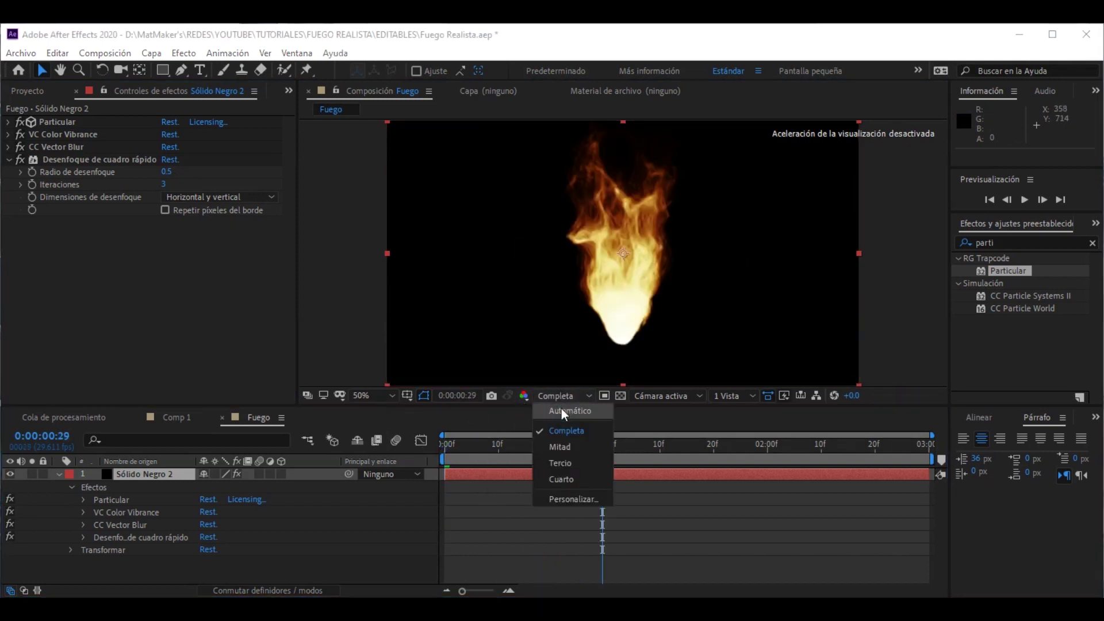
{"action": "left_click", "coordinate": [566, 464]}
{"action": "left_click", "coordinate": [563, 395]}
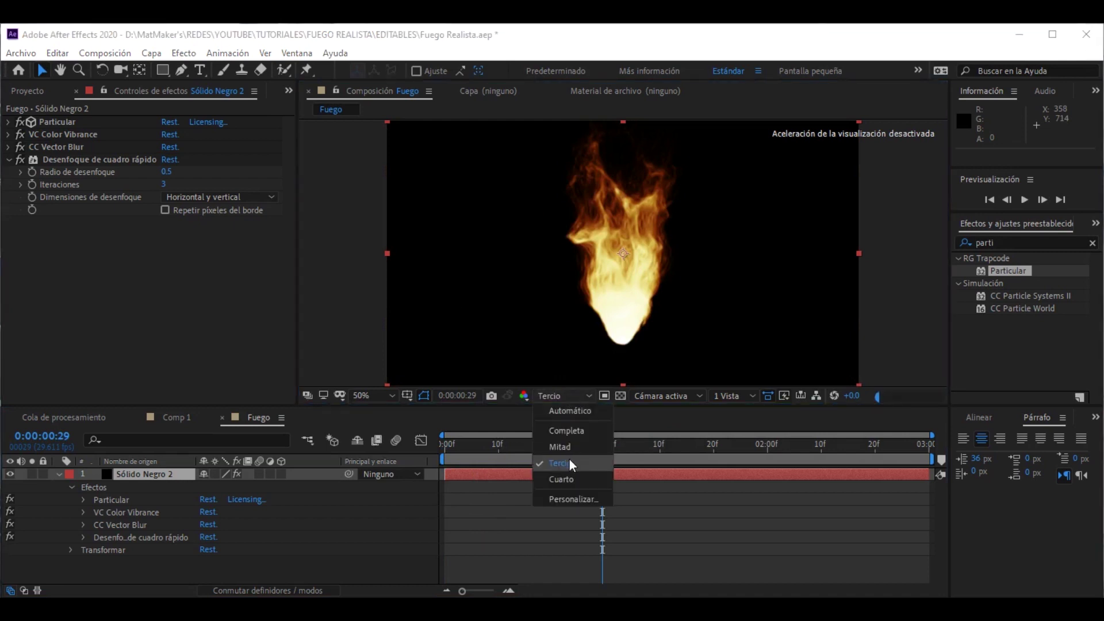
{"action": "left_click", "coordinate": [572, 479]}
{"action": "key", "text": "space"}
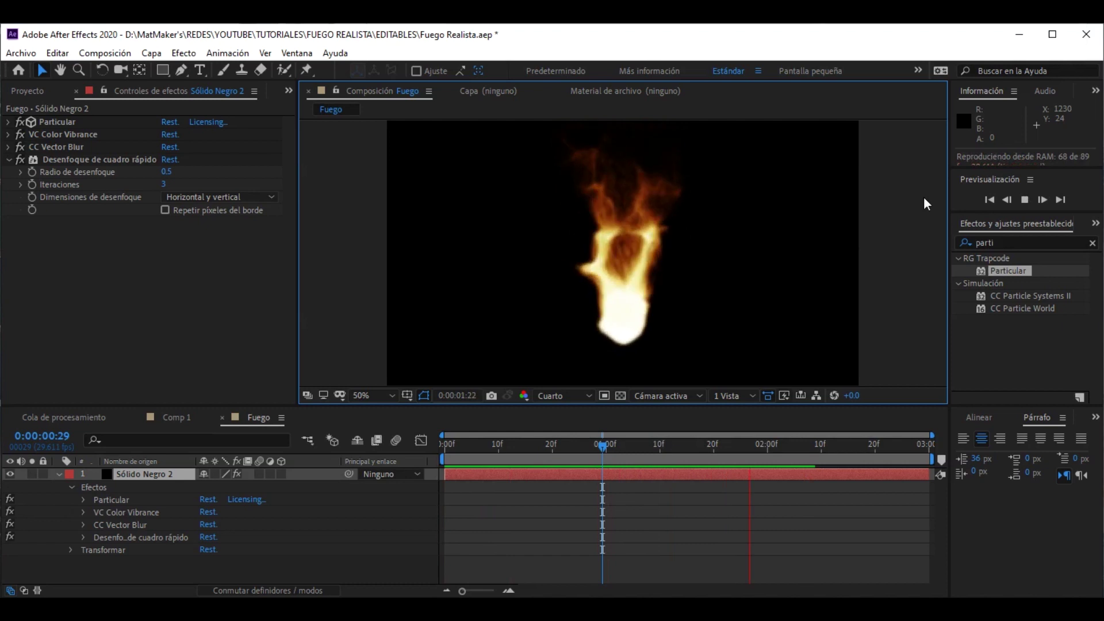
{"action": "left_click_drag", "start_coordinate": [661, 481], "coordinate": [701, 488]}
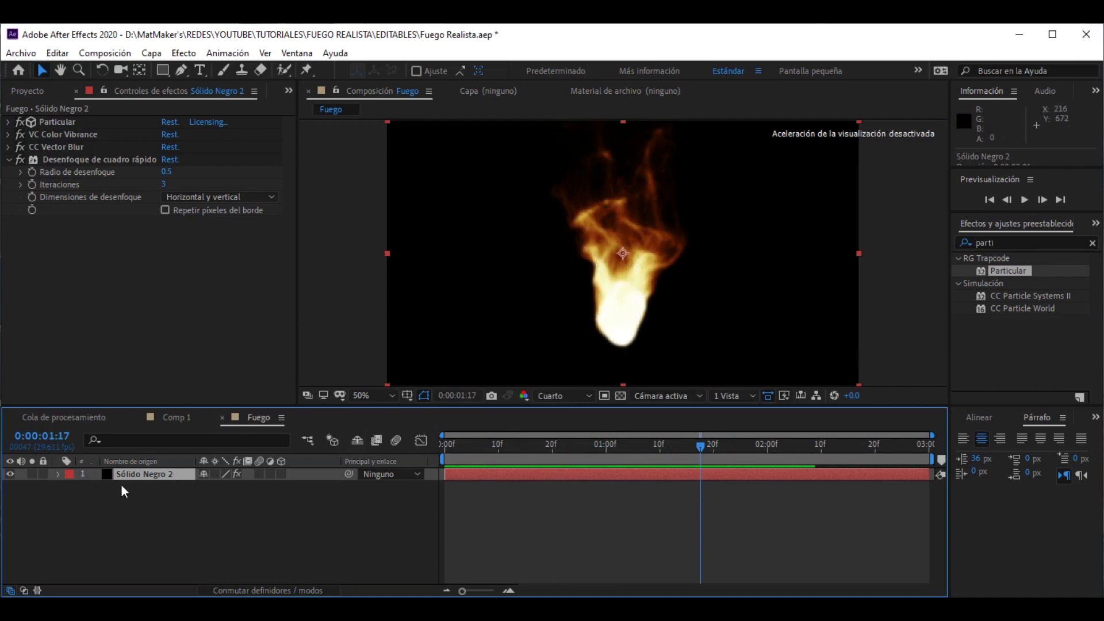
- On Sólido Negro 2, move Particular's emitter Position to 1004, 428
{"action": "left_click_drag", "start_coordinate": [584, 447], "coordinate": [540, 453]}
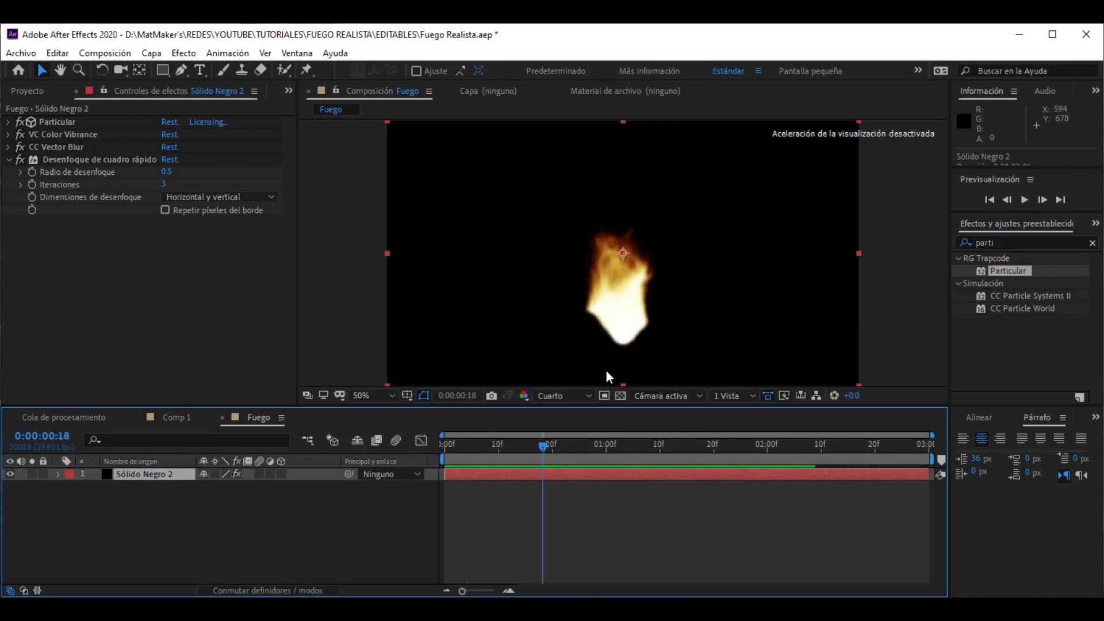
{"action": "left_click", "coordinate": [168, 501]}
{"action": "left_click", "coordinate": [164, 479]}
{"action": "left_click", "coordinate": [9, 160]}
{"action": "left_click", "coordinate": [9, 122]}
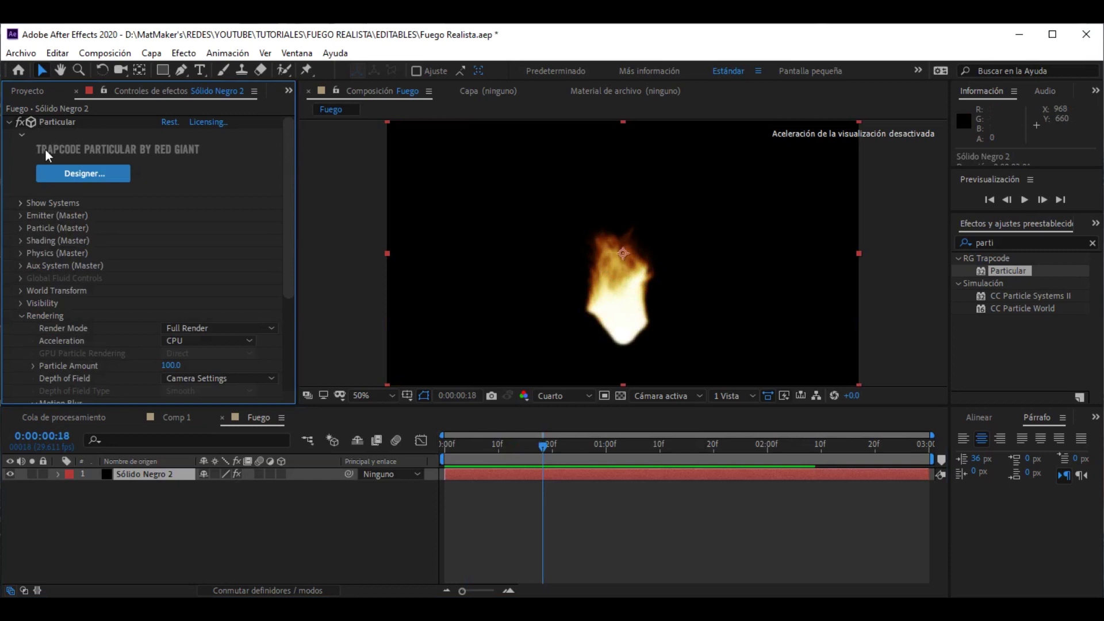
{"action": "left_click", "coordinate": [21, 216]}
{"action": "scroll", "coordinate": [128, 187], "scroll_direction": "down", "scroll_amount": 3}
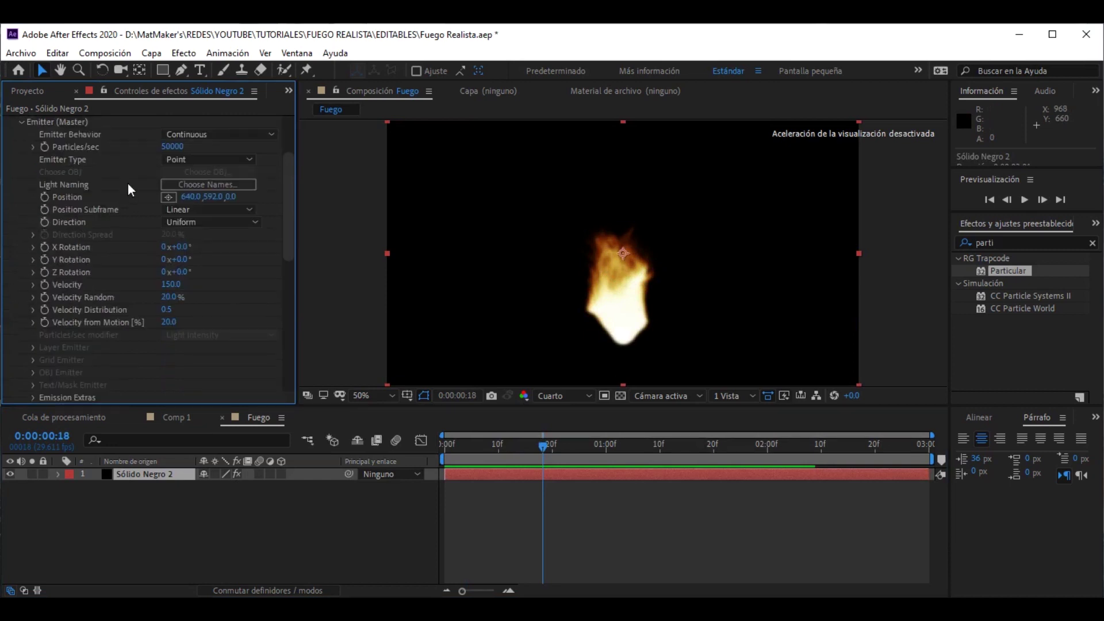
{"action": "left_click", "coordinate": [68, 199]}
{"action": "left_click_drag", "start_coordinate": [437, 338], "coordinate": [756, 279]}
- Preview the moved fire, then duplicate the Sólido Negro 2 fire layer
{"action": "key", "text": "space"}
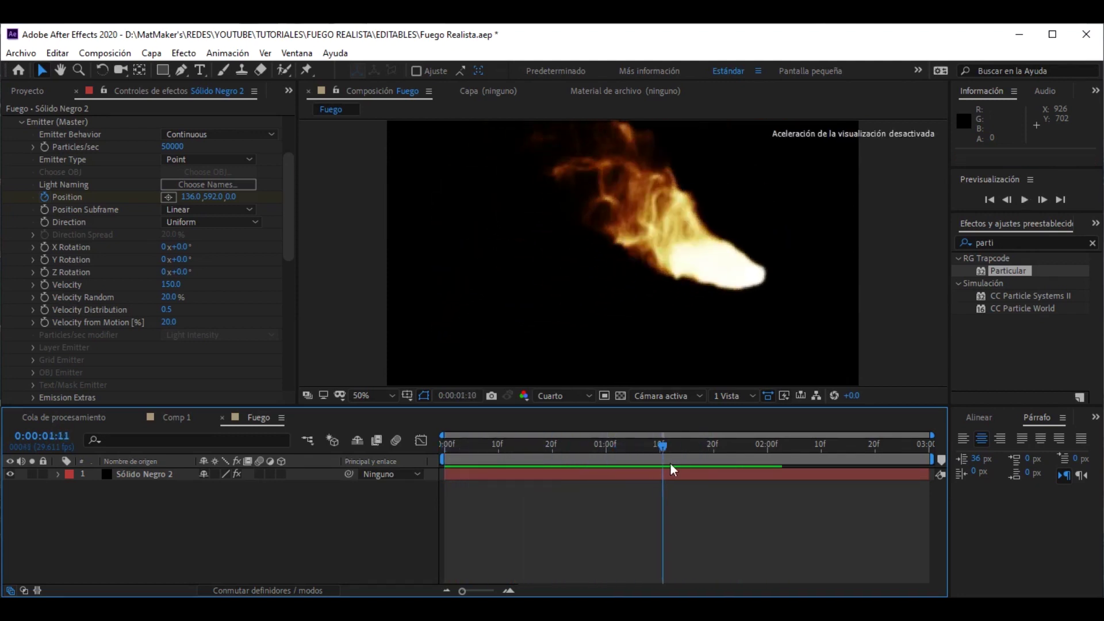
{"action": "key", "text": "space"}
{"action": "left_click", "coordinate": [127, 474]}
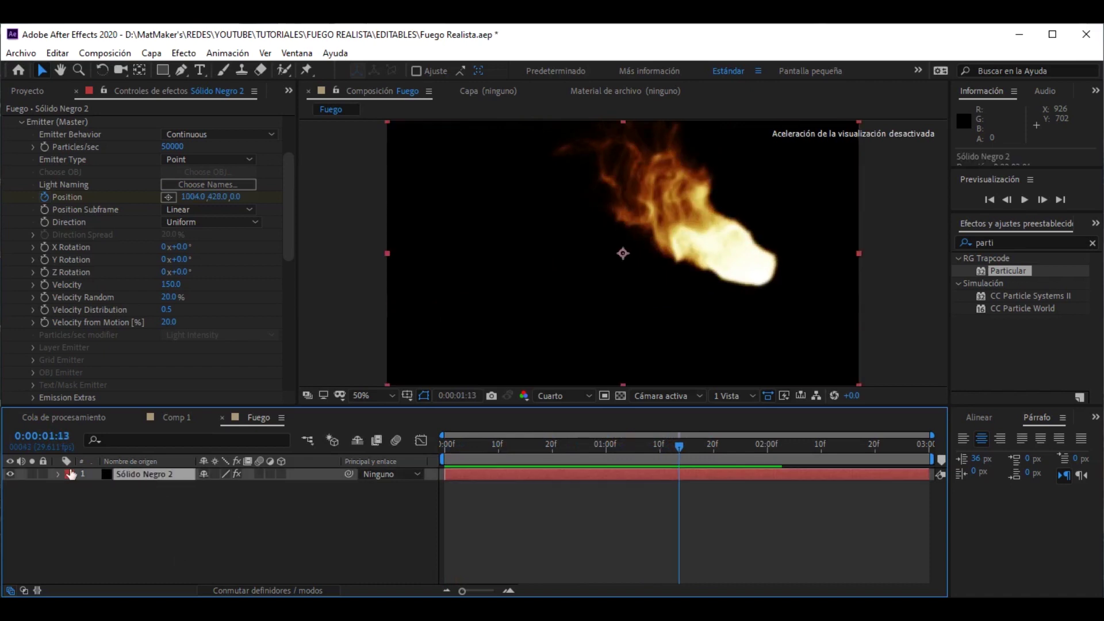
{"action": "key", "text": "ctrl+d"}
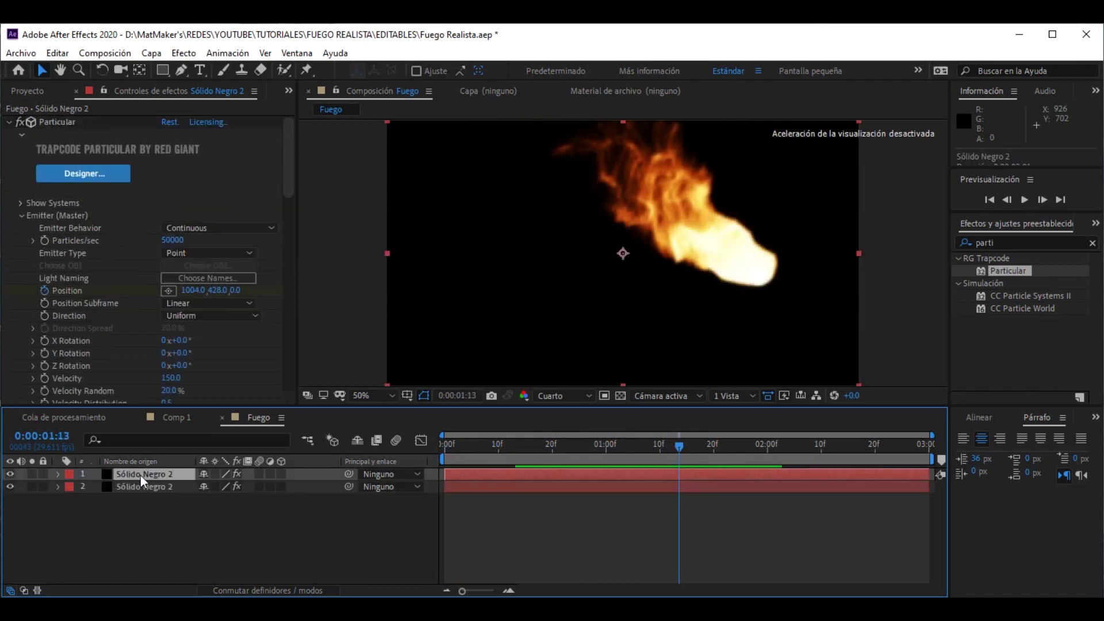
- Add a Desenfoque gaussiano (Gaussian blur) to the fire copy and set its mode to Añadir
{"action": "left_click", "coordinate": [9, 123]}
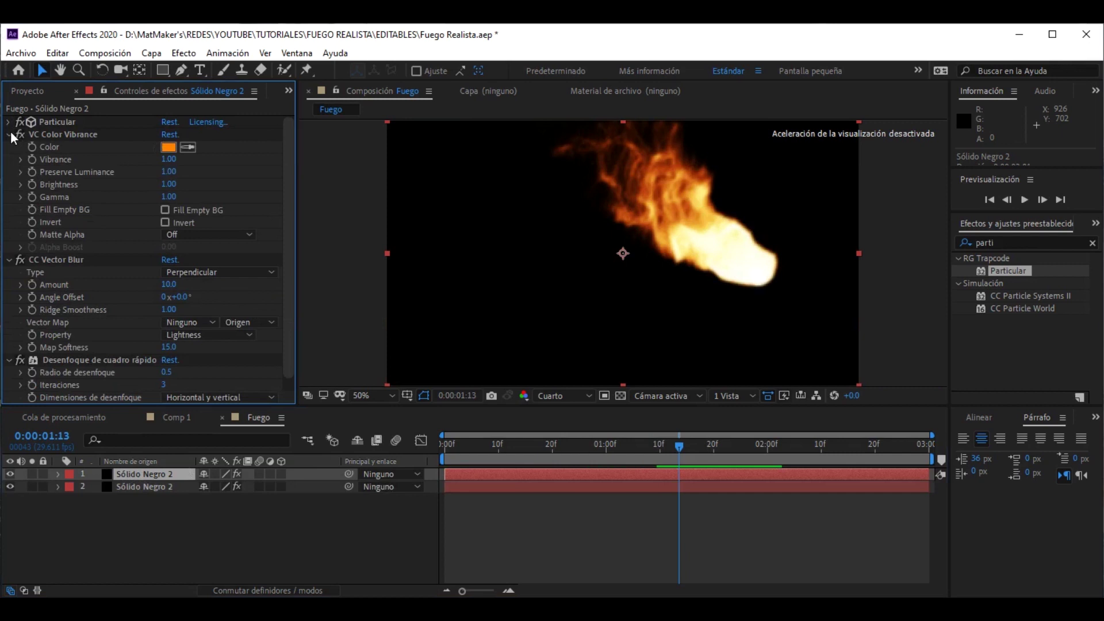
{"action": "left_click", "coordinate": [57, 122]}
{"action": "key", "text": "ctrl+a"}
{"action": "left_click", "coordinate": [10, 134], "text": "ctrl"}
{"action": "right_click", "coordinate": [96, 122]}
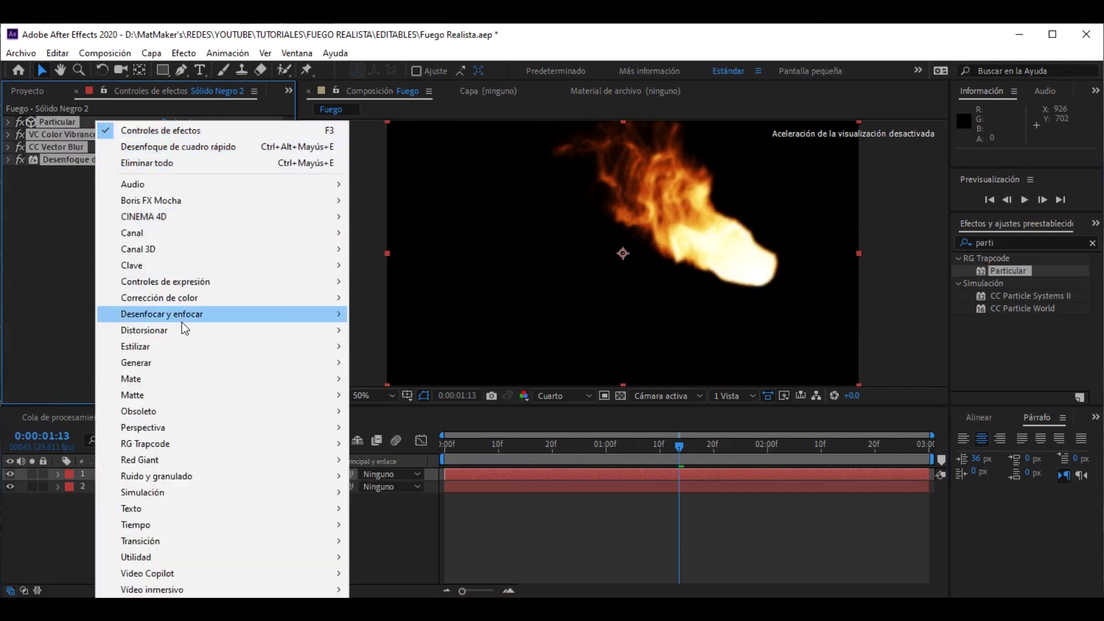
{"action": "mouse_move", "coordinate": [184, 315]}
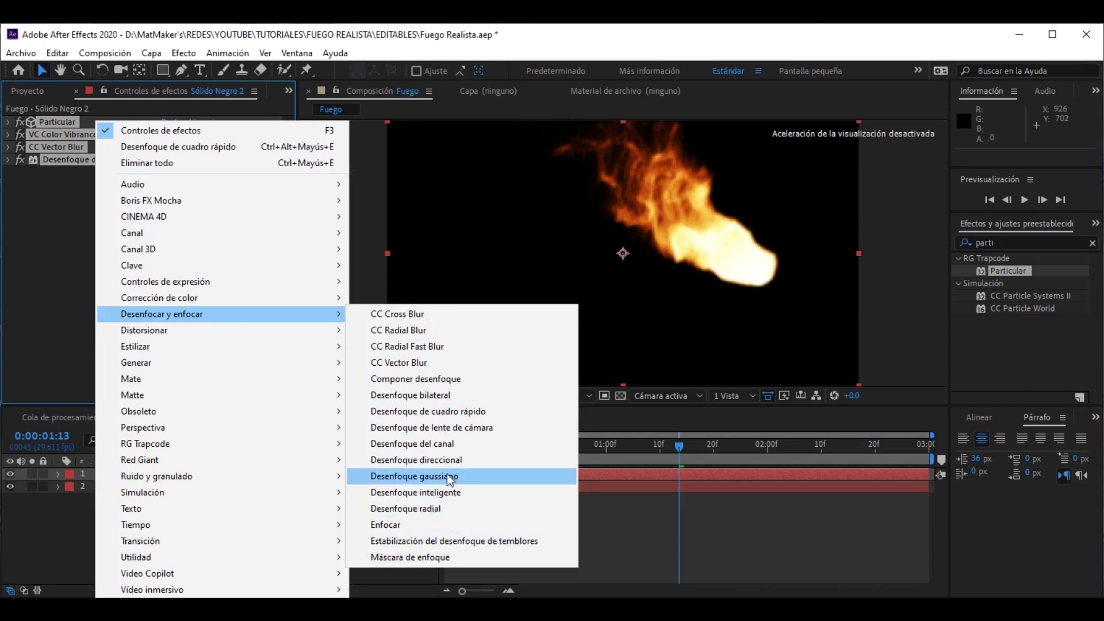
{"action": "left_click", "coordinate": [425, 475]}
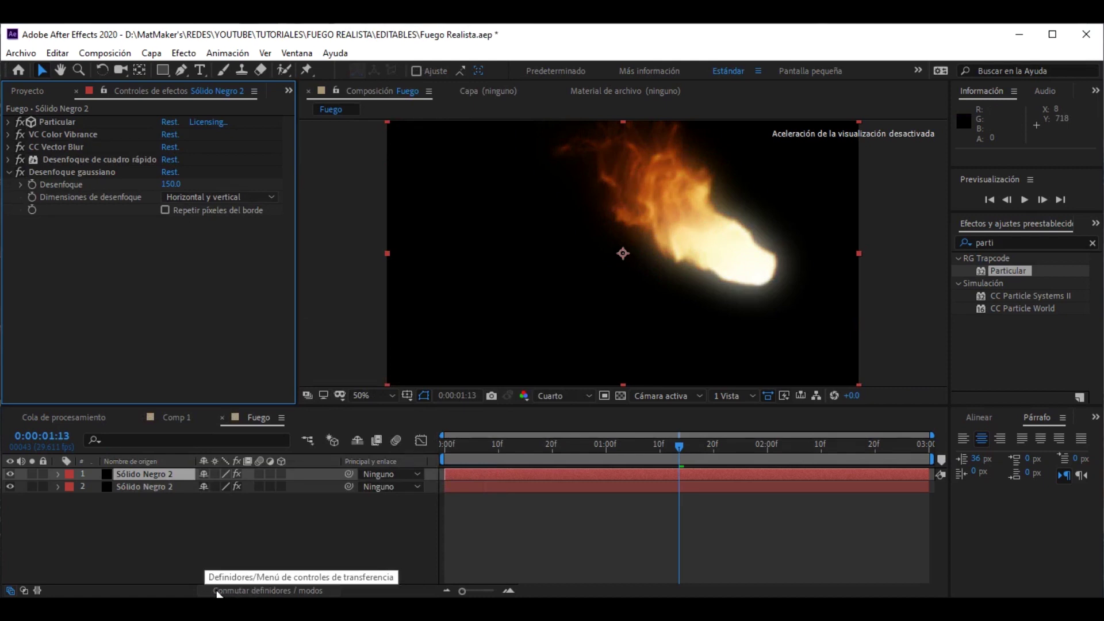
{"action": "left_click", "coordinate": [307, 592]}
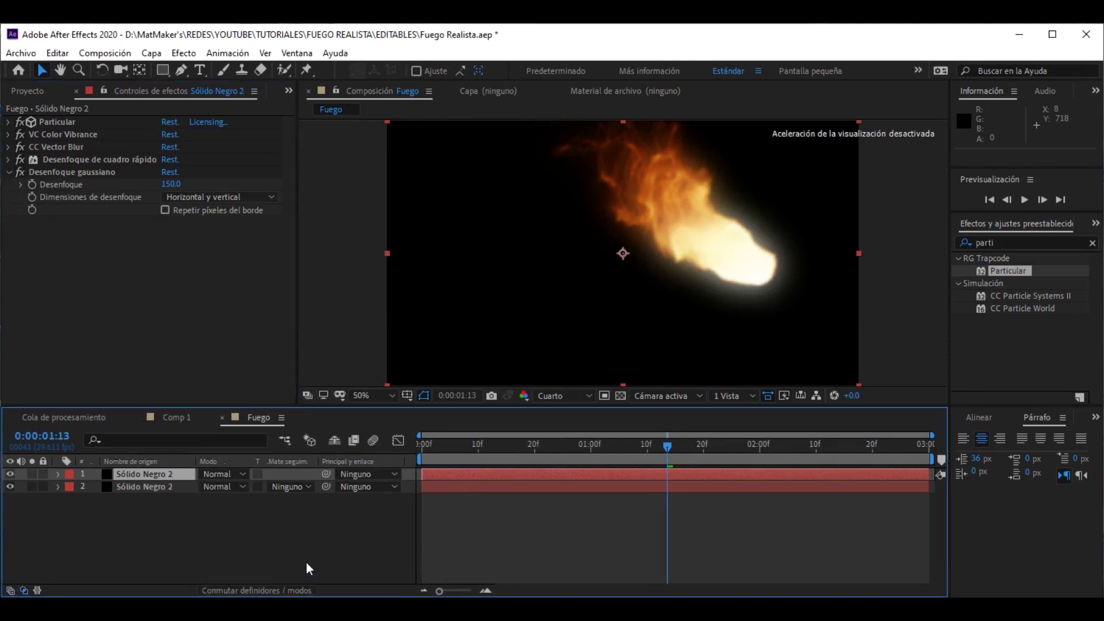
{"action": "left_click", "coordinate": [216, 475]}
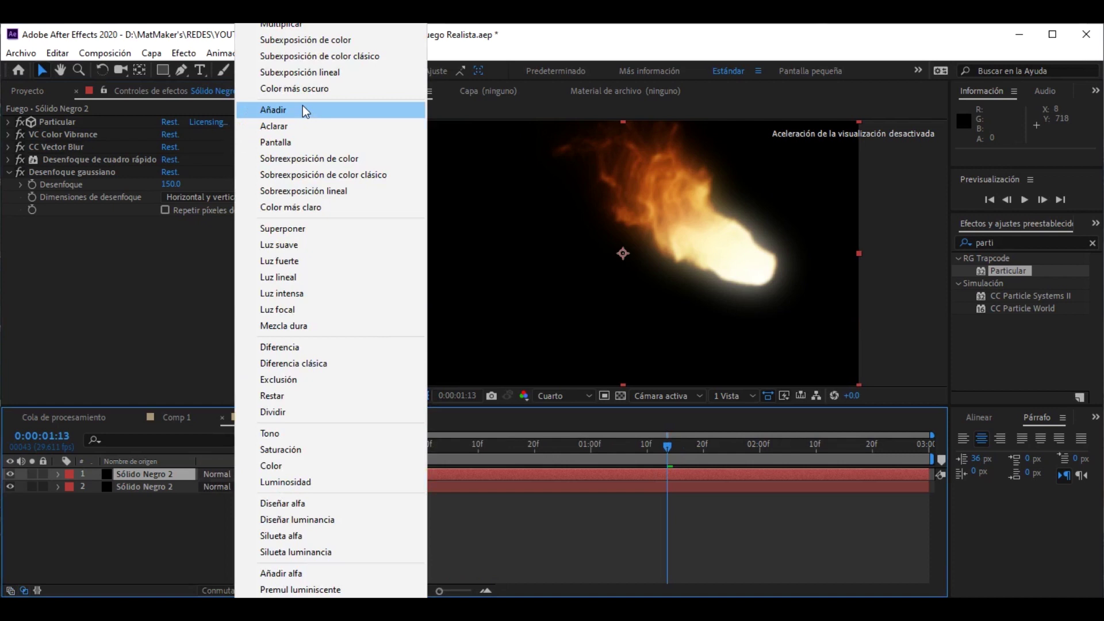
{"action": "left_click", "coordinate": [302, 109]}
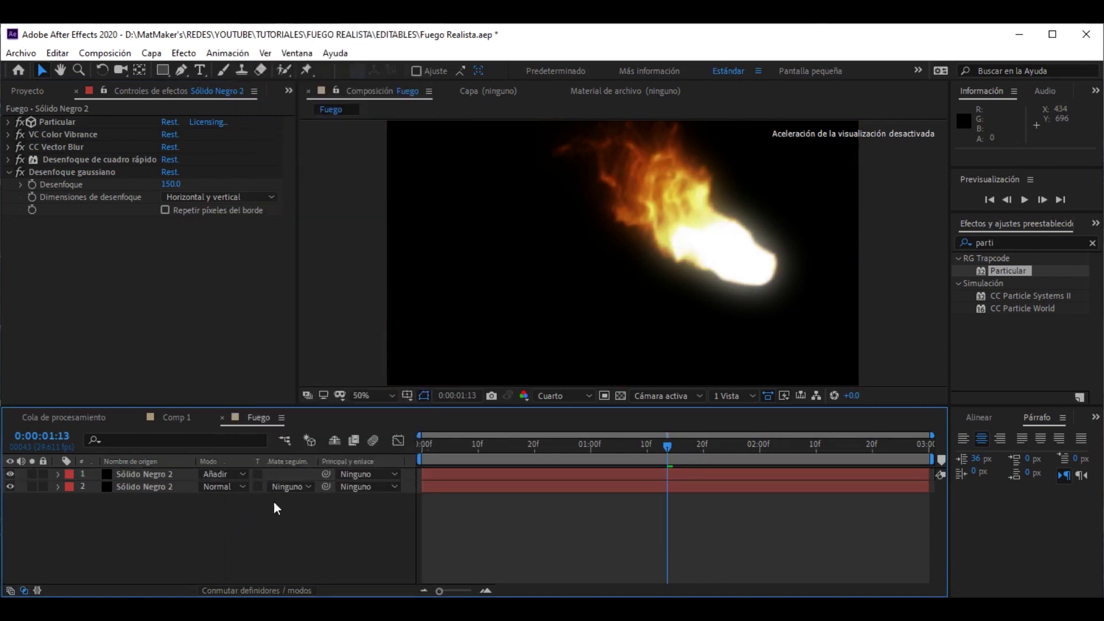
- Scrub through the blended fire, then delete the Add-mode copy and return to the start
{"action": "mouse_move", "coordinate": [567, 440]}
{"action": "left_mouse_down"}
{"action": "mouse_move", "coordinate": [423, 446]}
{"action": "mouse_move", "coordinate": [636, 471]}
{"action": "left_mouse_up"}
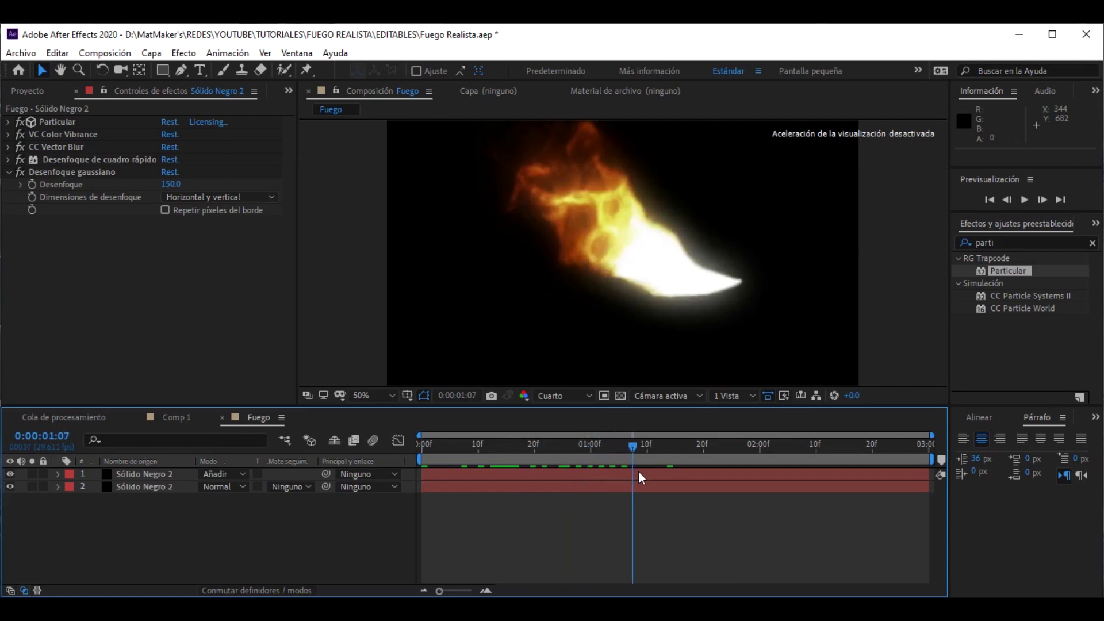
{"action": "left_click_drag", "start_coordinate": [636, 470], "coordinate": [667, 477]}
{"action": "left_click", "coordinate": [150, 474]}
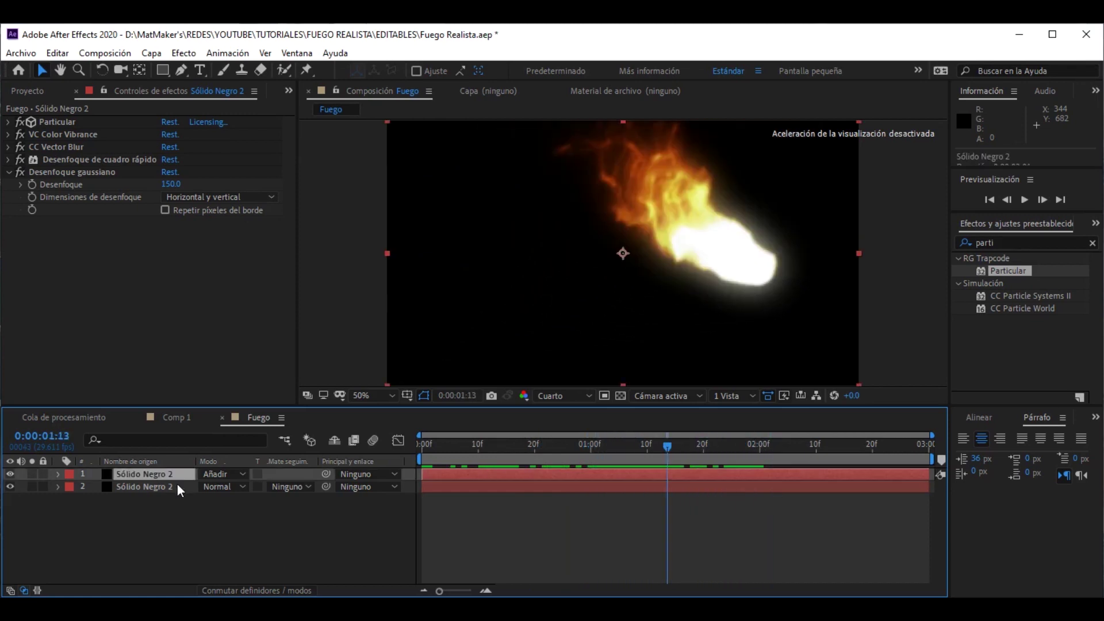
{"action": "key", "text": "Delete"}
{"action": "key", "text": "Home"}
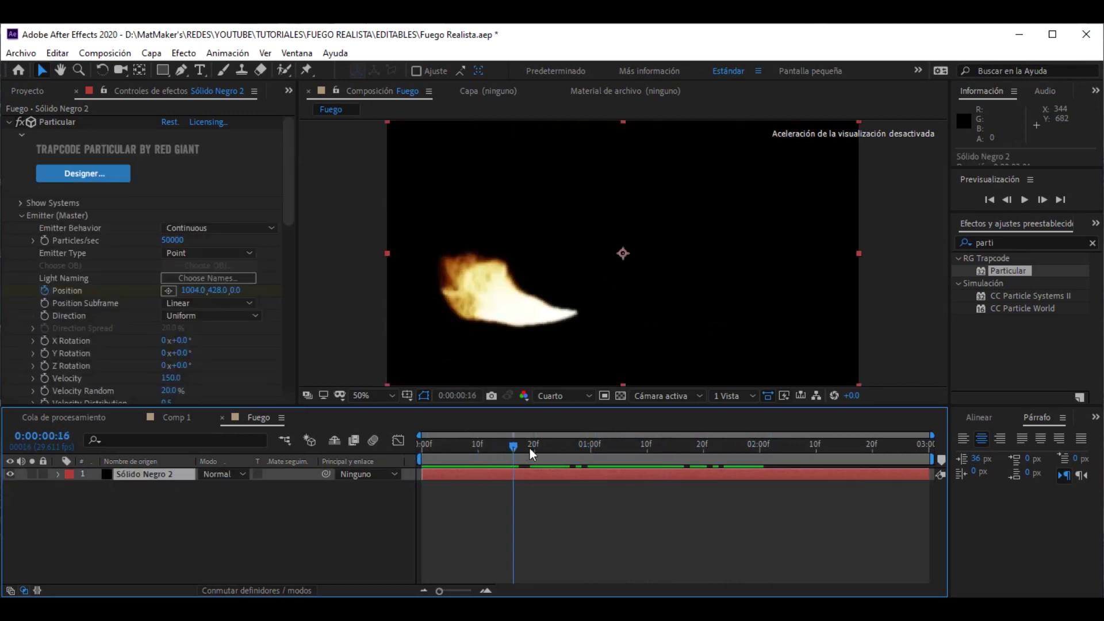
- Make Particular's emitter a Box with Emitter Size XYZ 240
{"action": "left_click_drag", "start_coordinate": [522, 452], "coordinate": [582, 475]}
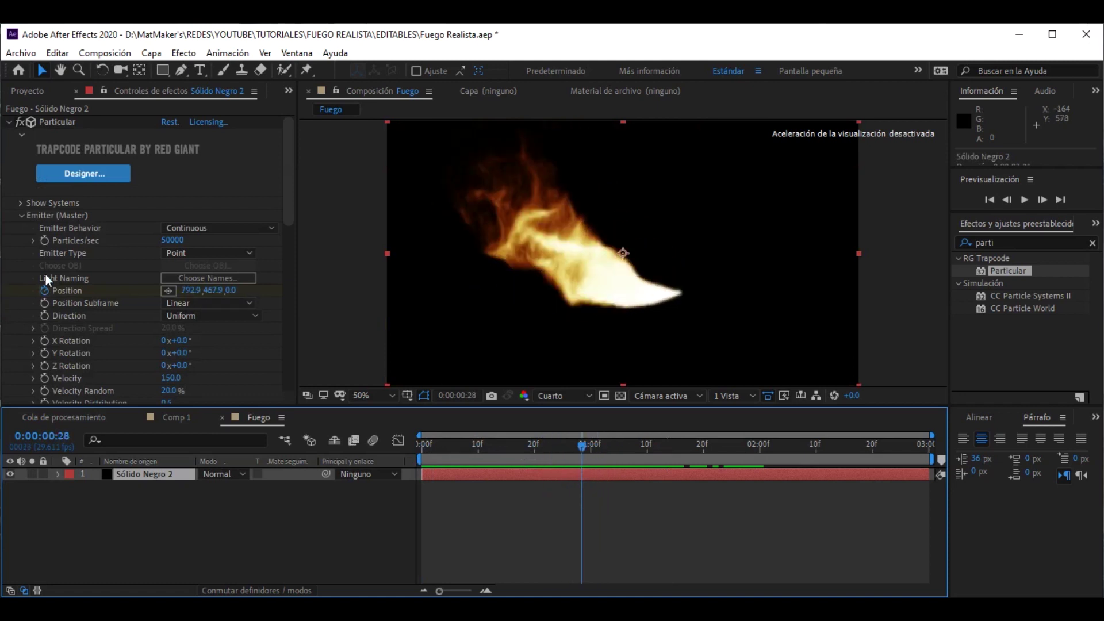
{"action": "left_click", "coordinate": [56, 254]}
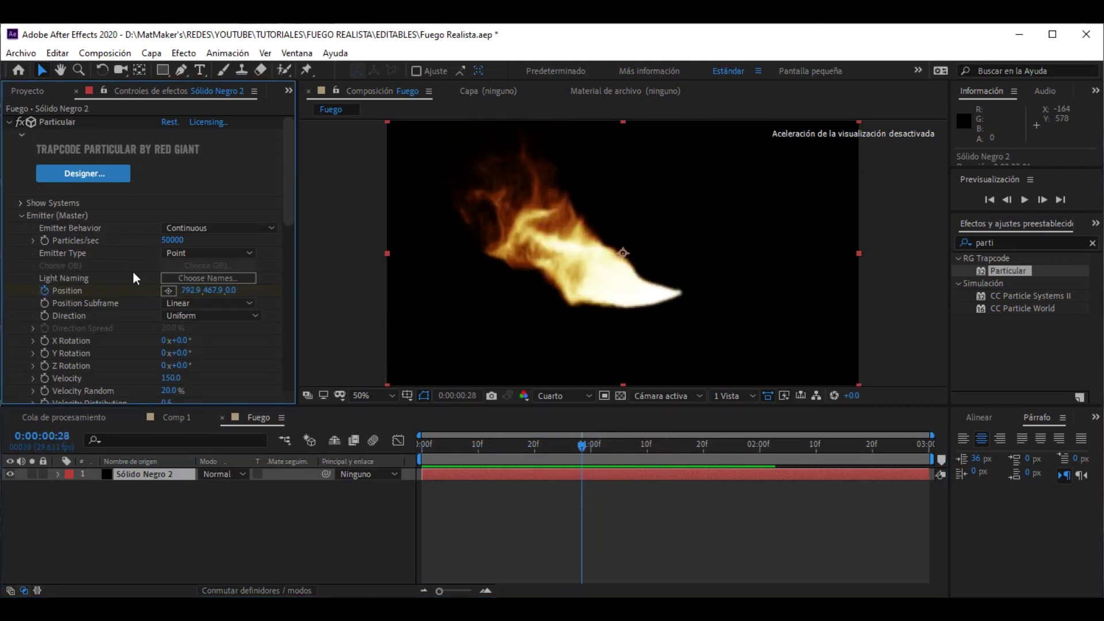
{"action": "left_click_drag", "start_coordinate": [411, 444], "coordinate": [512, 446]}
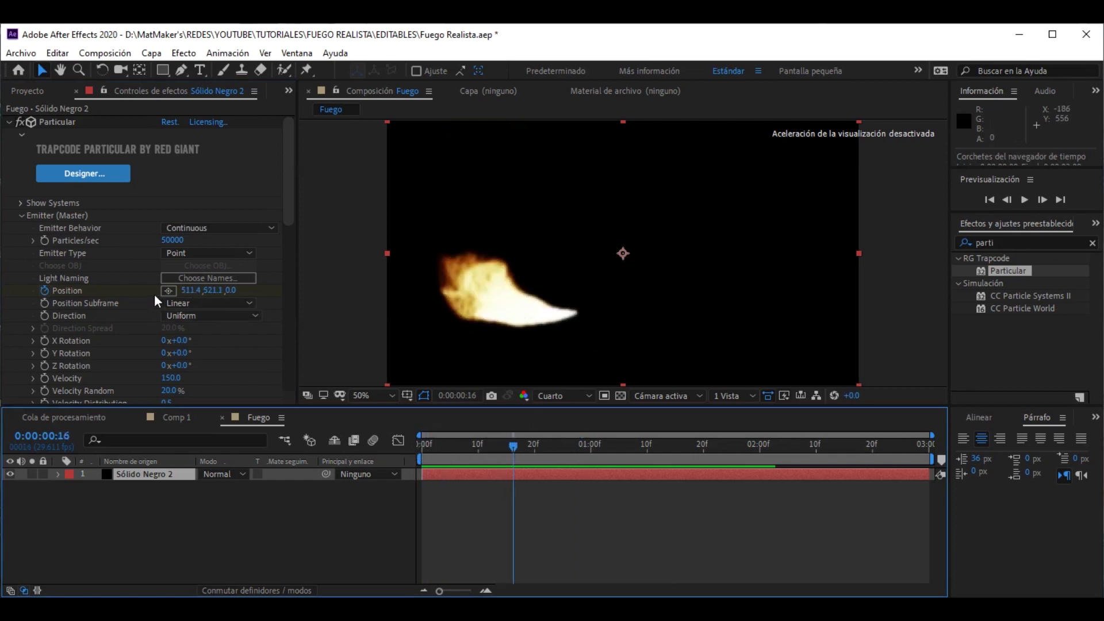
{"action": "left_click", "coordinate": [191, 253]}
{"action": "left_click", "coordinate": [213, 287]}
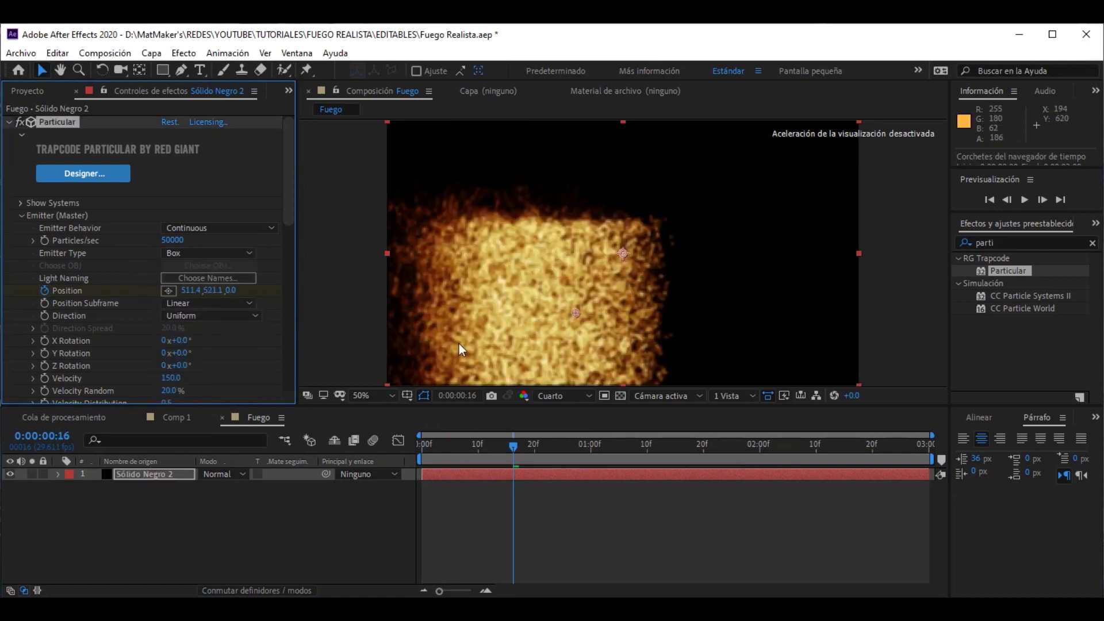
{"action": "scroll", "coordinate": [278, 316], "scroll_direction": "down", "scroll_amount": 1}
{"action": "scroll", "coordinate": [292, 313], "scroll_direction": "down", "scroll_amount": 2}
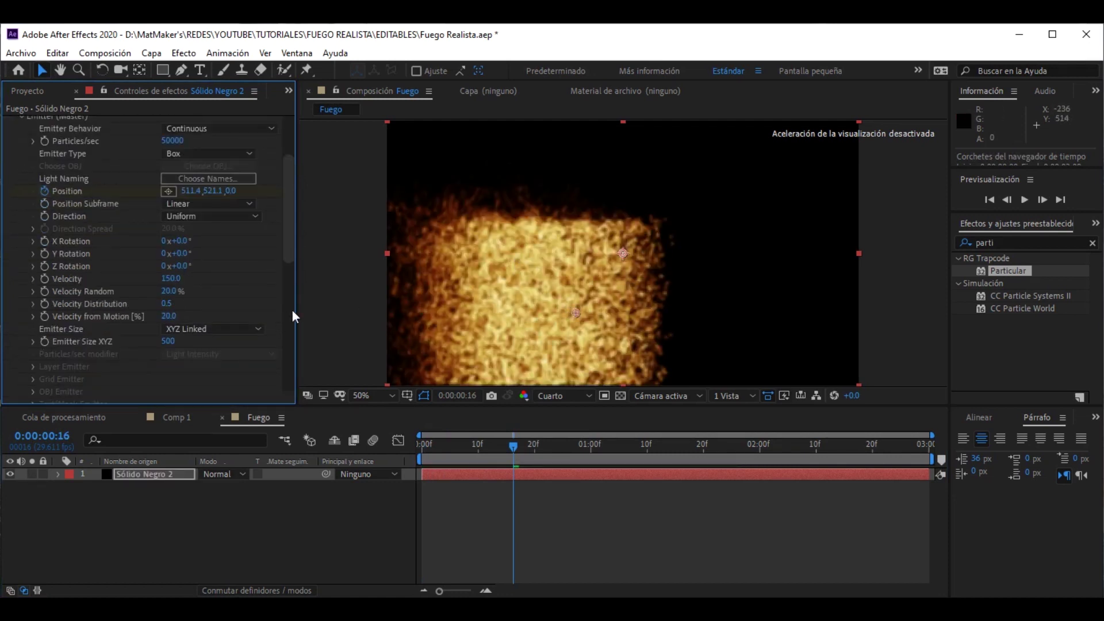
{"action": "scroll", "coordinate": [292, 310], "scroll_direction": "down", "scroll_amount": 2}
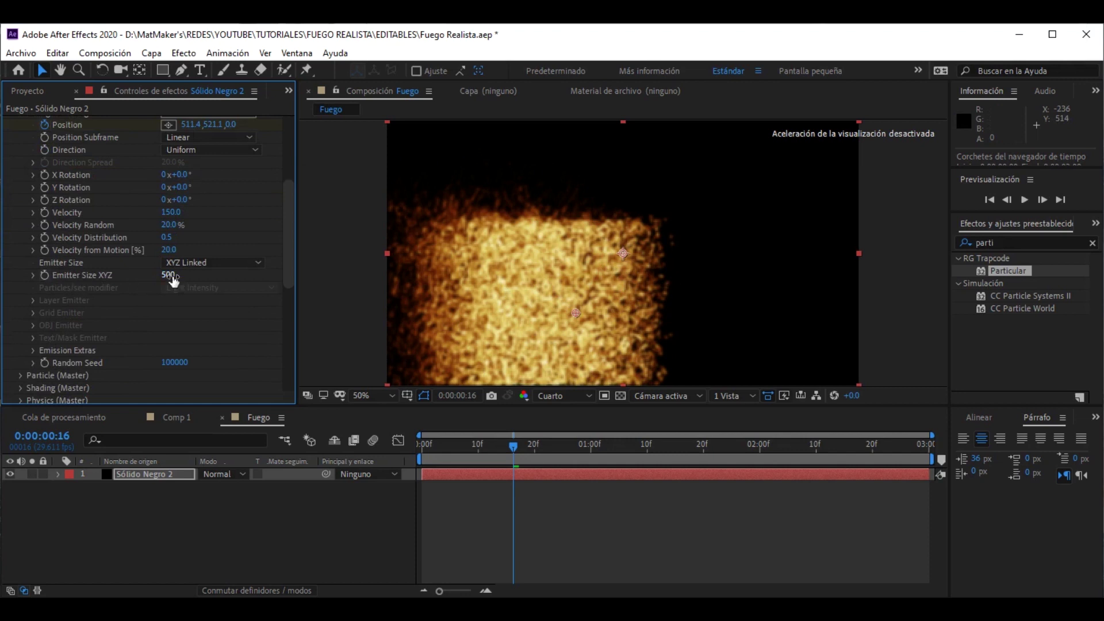
{"action": "left_click", "coordinate": [165, 275]}
{"action": "type", "text": "240"}
{"action": "key", "text": "Return"}
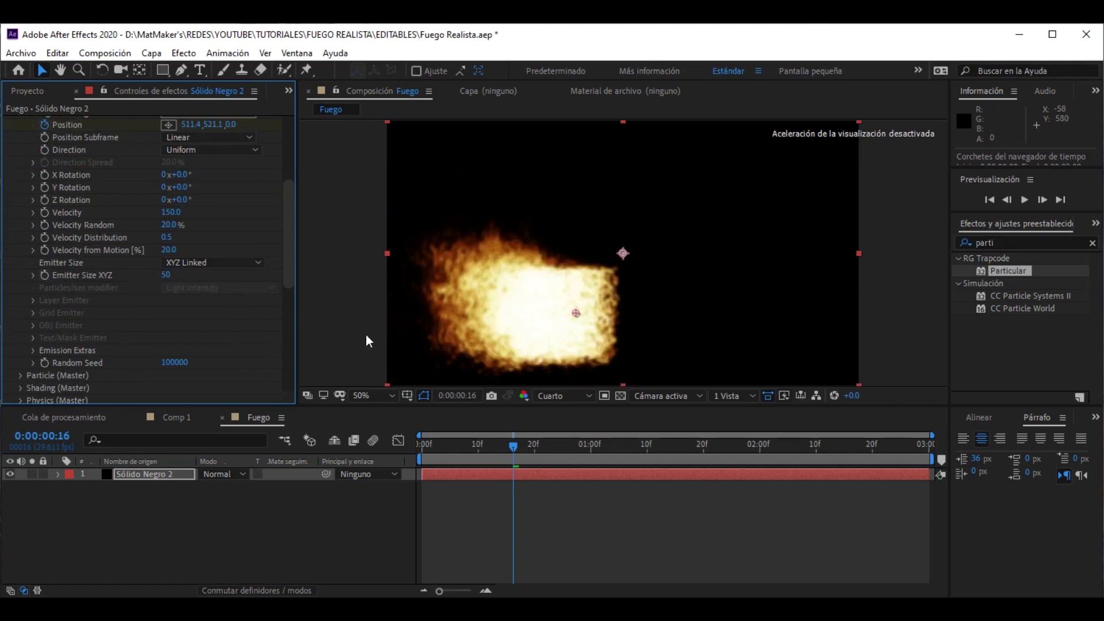
- Switch the emitter to Sphere with size 50 and preview the fire from the start
{"action": "scroll", "coordinate": [185, 253], "scroll_direction": "up", "scroll_amount": 3}
{"action": "left_click", "coordinate": [184, 187]}
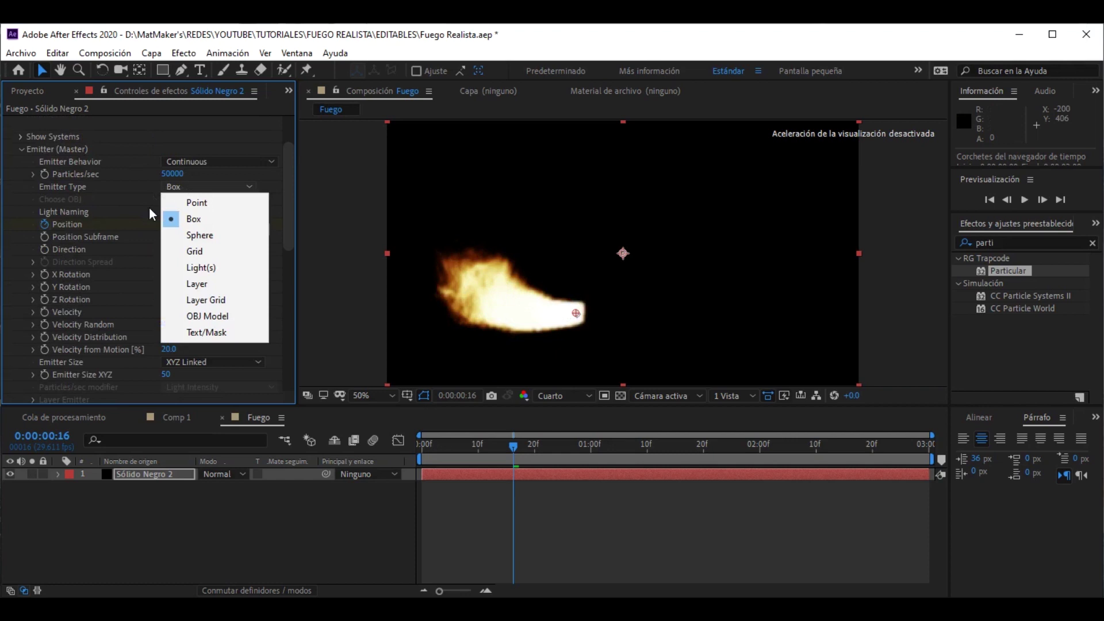
{"action": "left_click", "coordinate": [532, 312]}
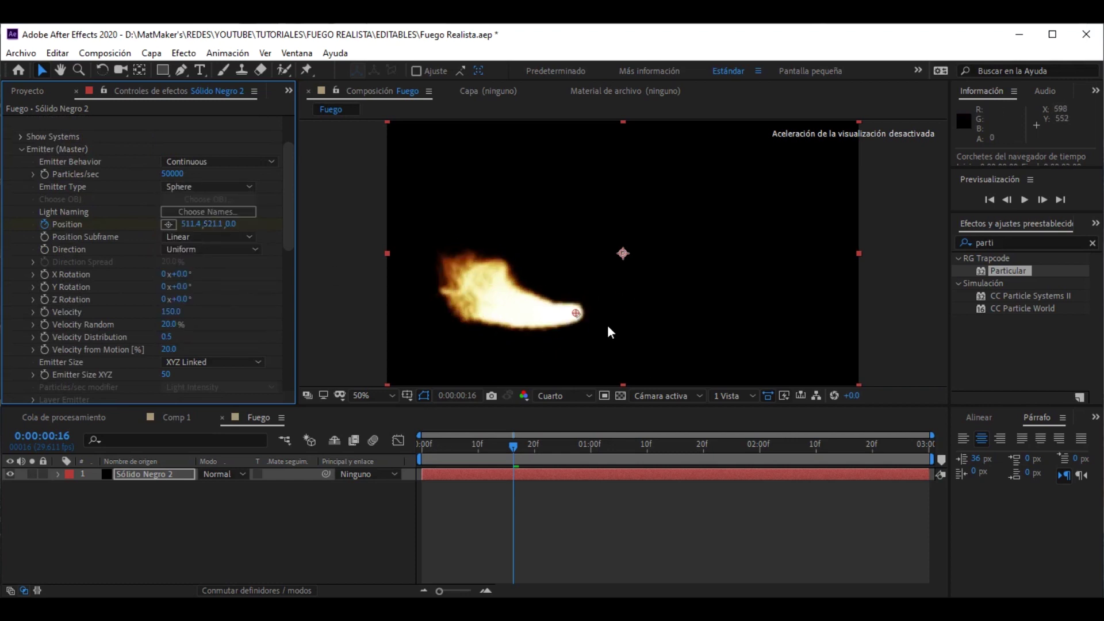
{"action": "scroll", "coordinate": [280, 297], "scroll_direction": "down", "scroll_amount": 3}
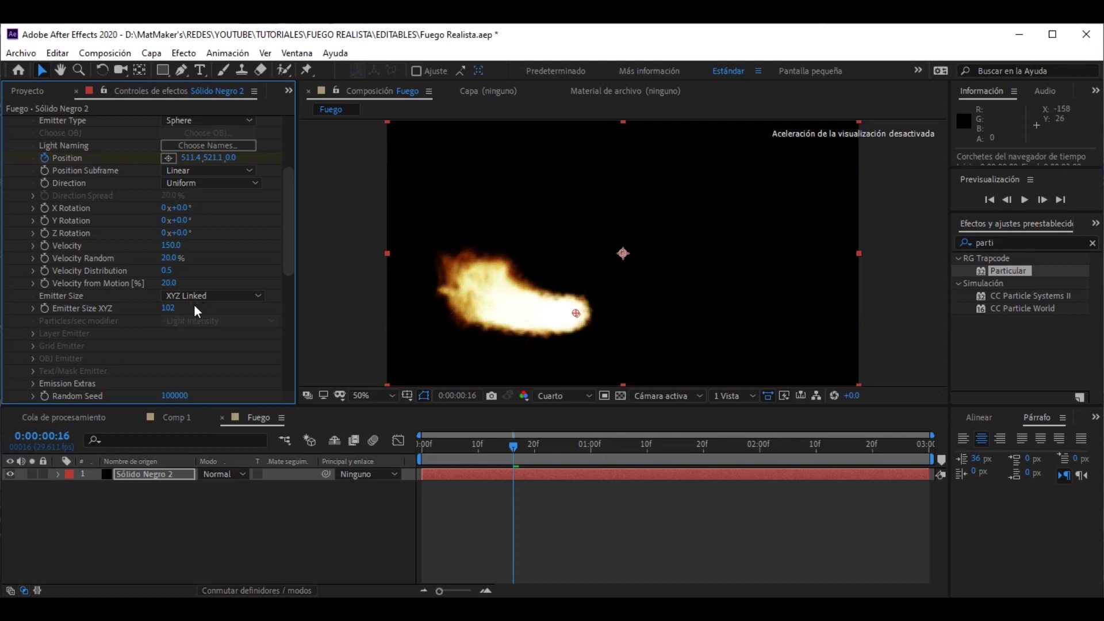
{"action": "left_click_drag", "start_coordinate": [459, 444], "coordinate": [424, 444]}
{"action": "key", "text": "space"}
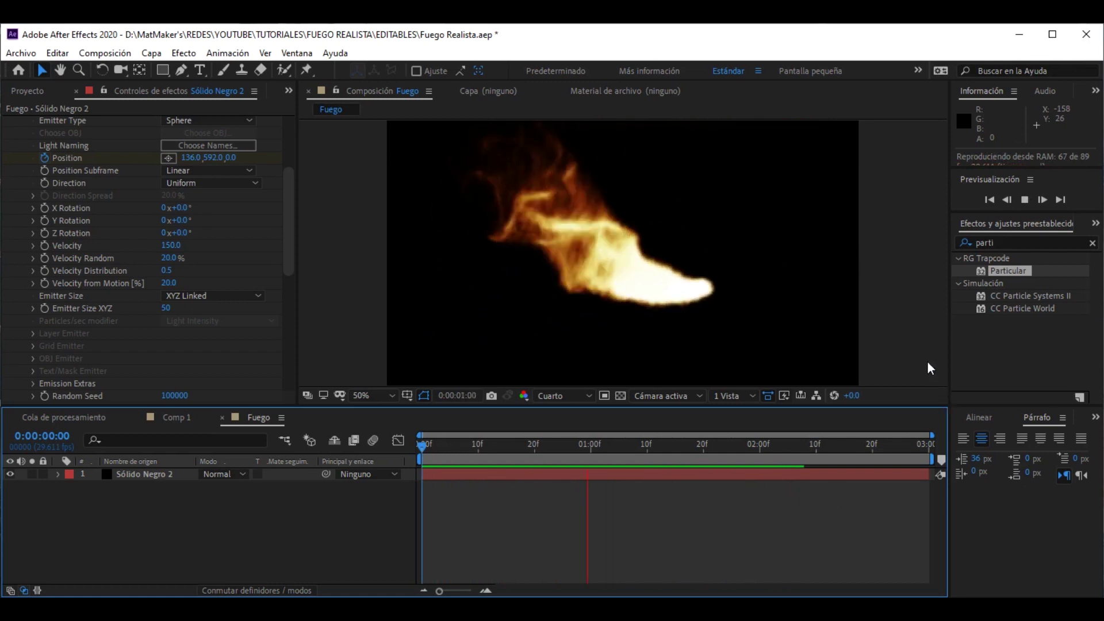
{"action": "key", "text": "space"}
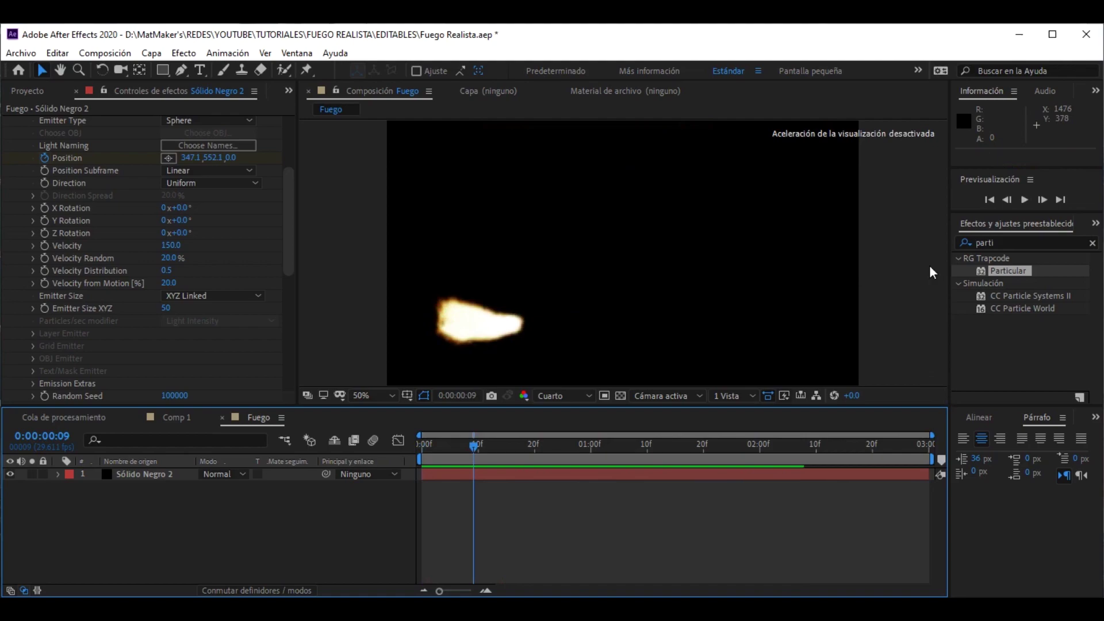